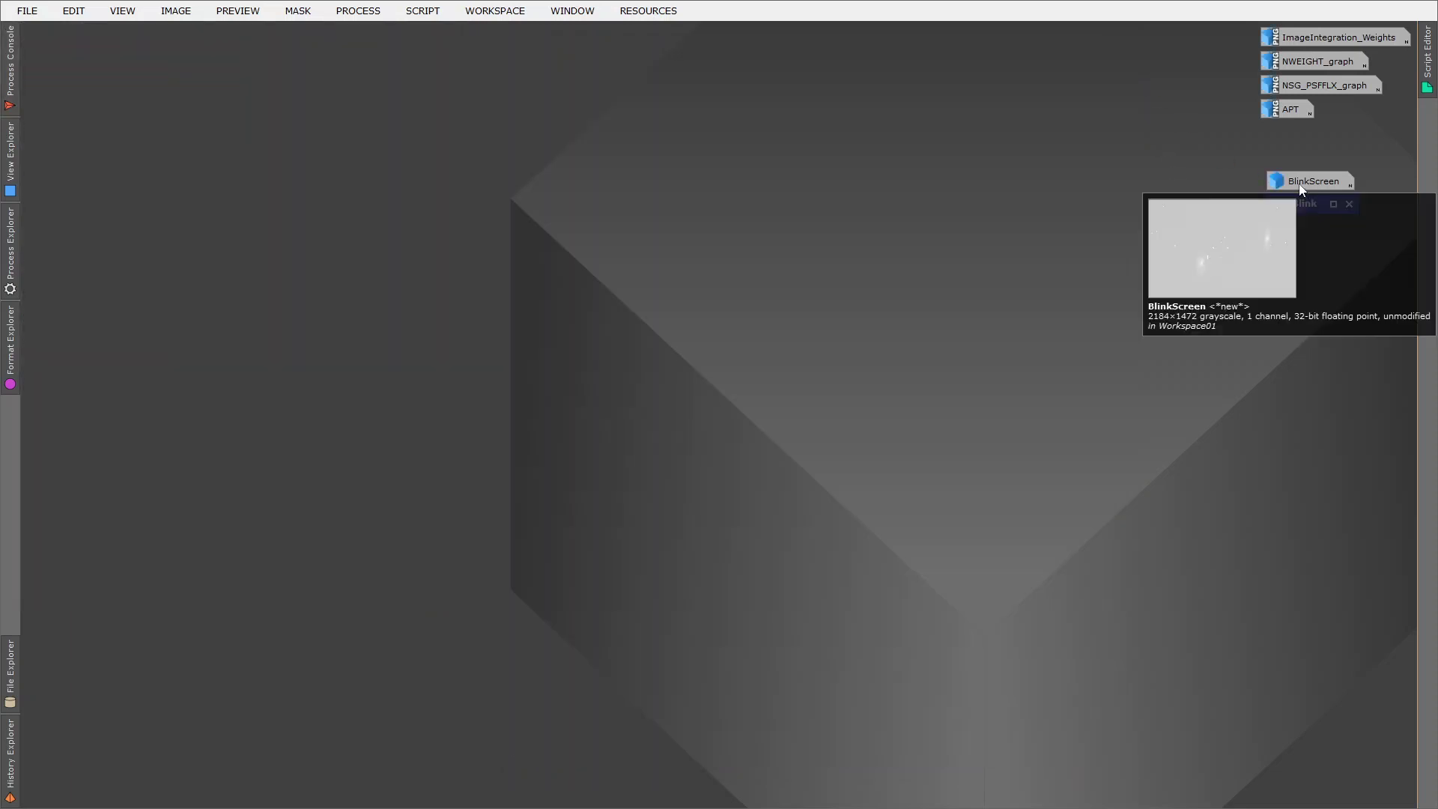
- Restore the Blink process icon to the full dialog listing the 20 M65 M66 NGC3628 L frames
{"action": "double_click", "coordinate": [1301, 185]}
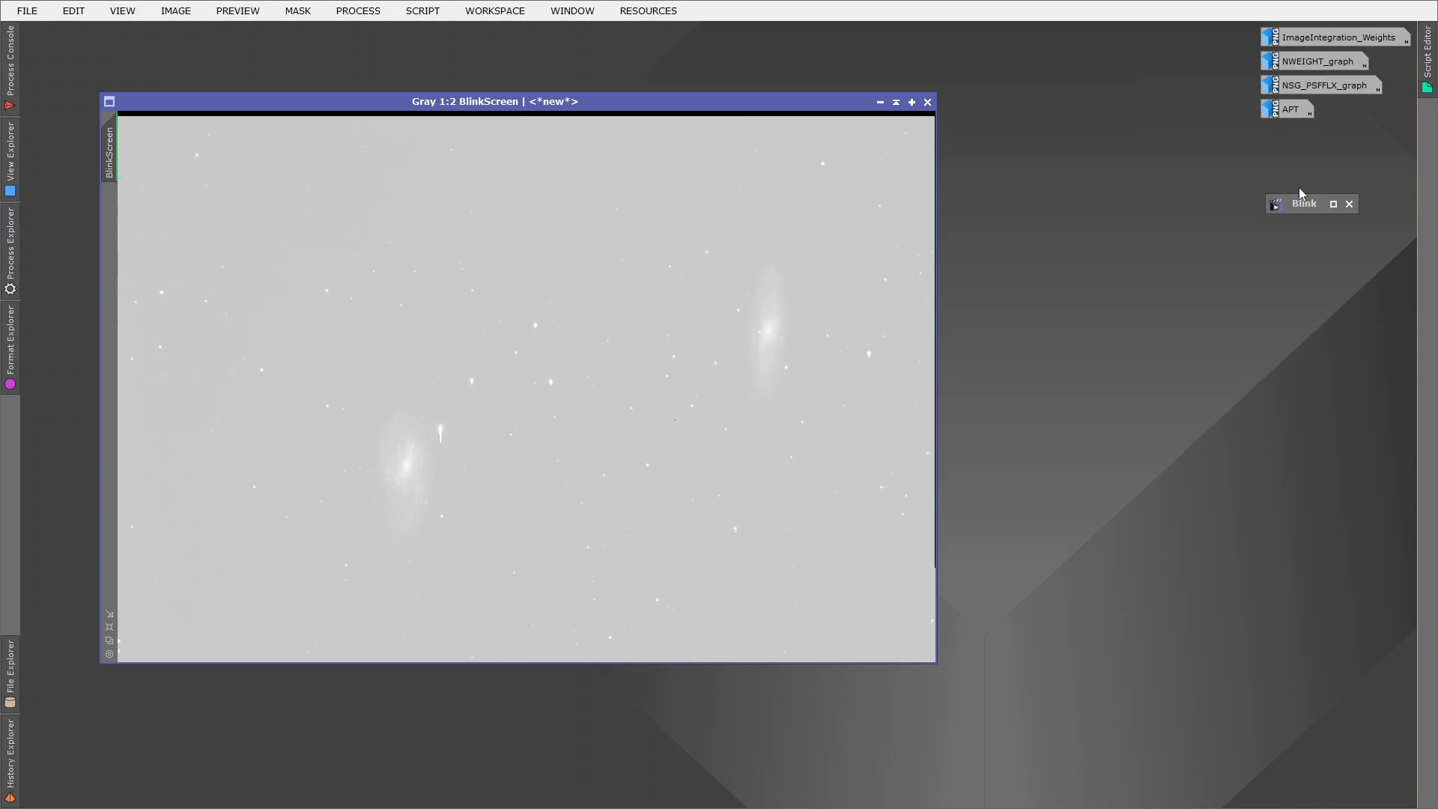
{"action": "double_click", "coordinate": [1297, 201]}
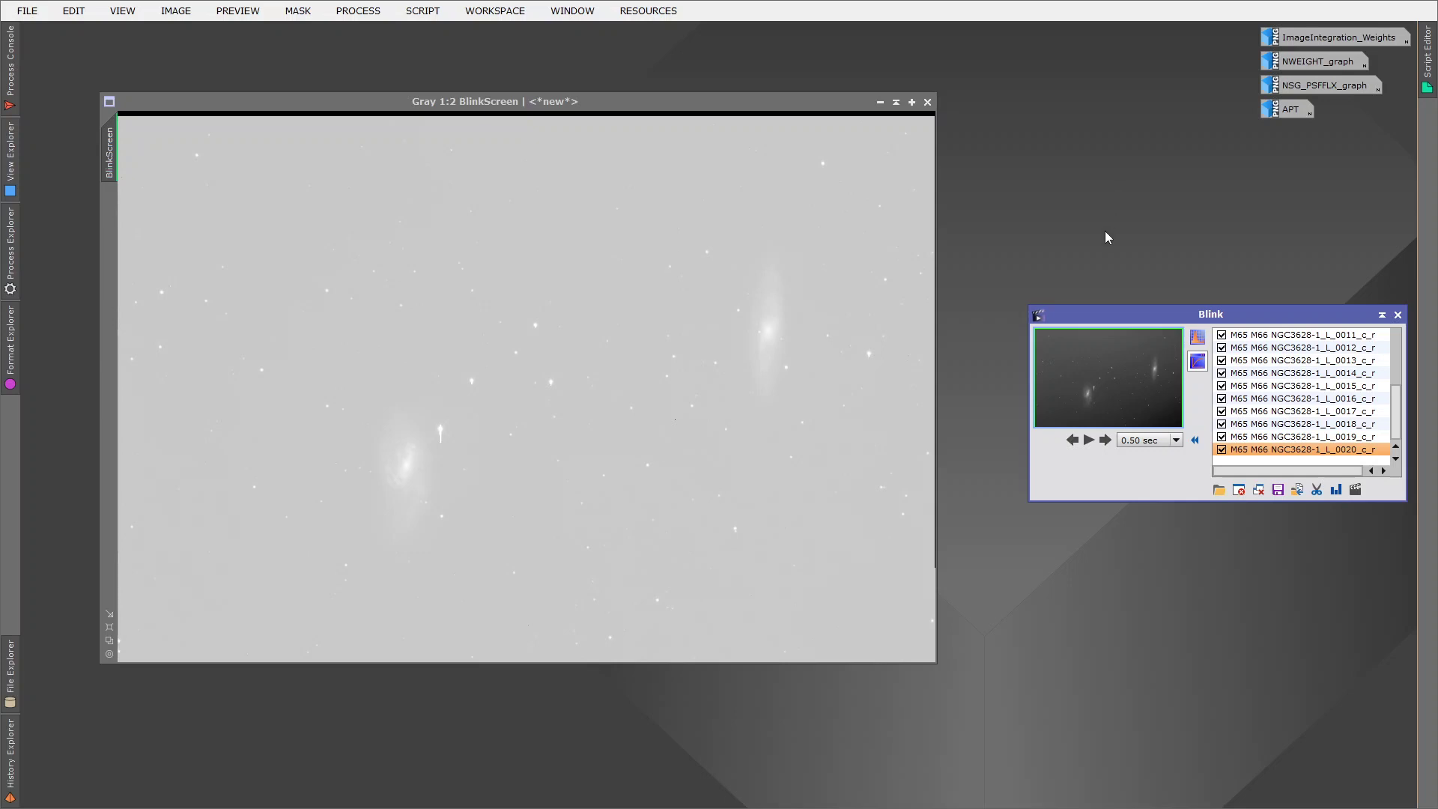
- Wrap back to blink frame 0001 and step through to 0010, past the 0006 satellite trail
{"action": "left_click", "coordinate": [1106, 440]}
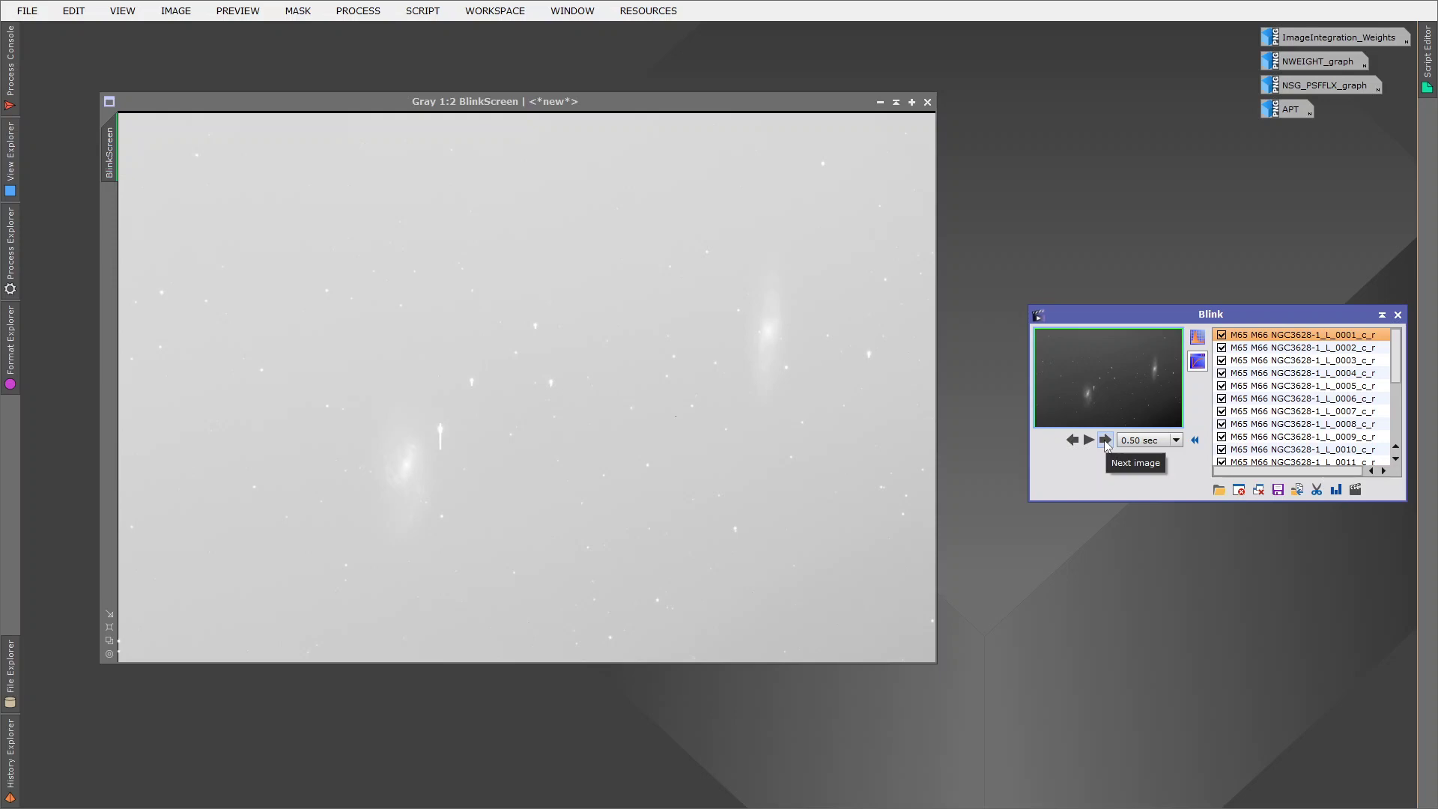
{"action": "left_click", "coordinate": [1106, 440]}
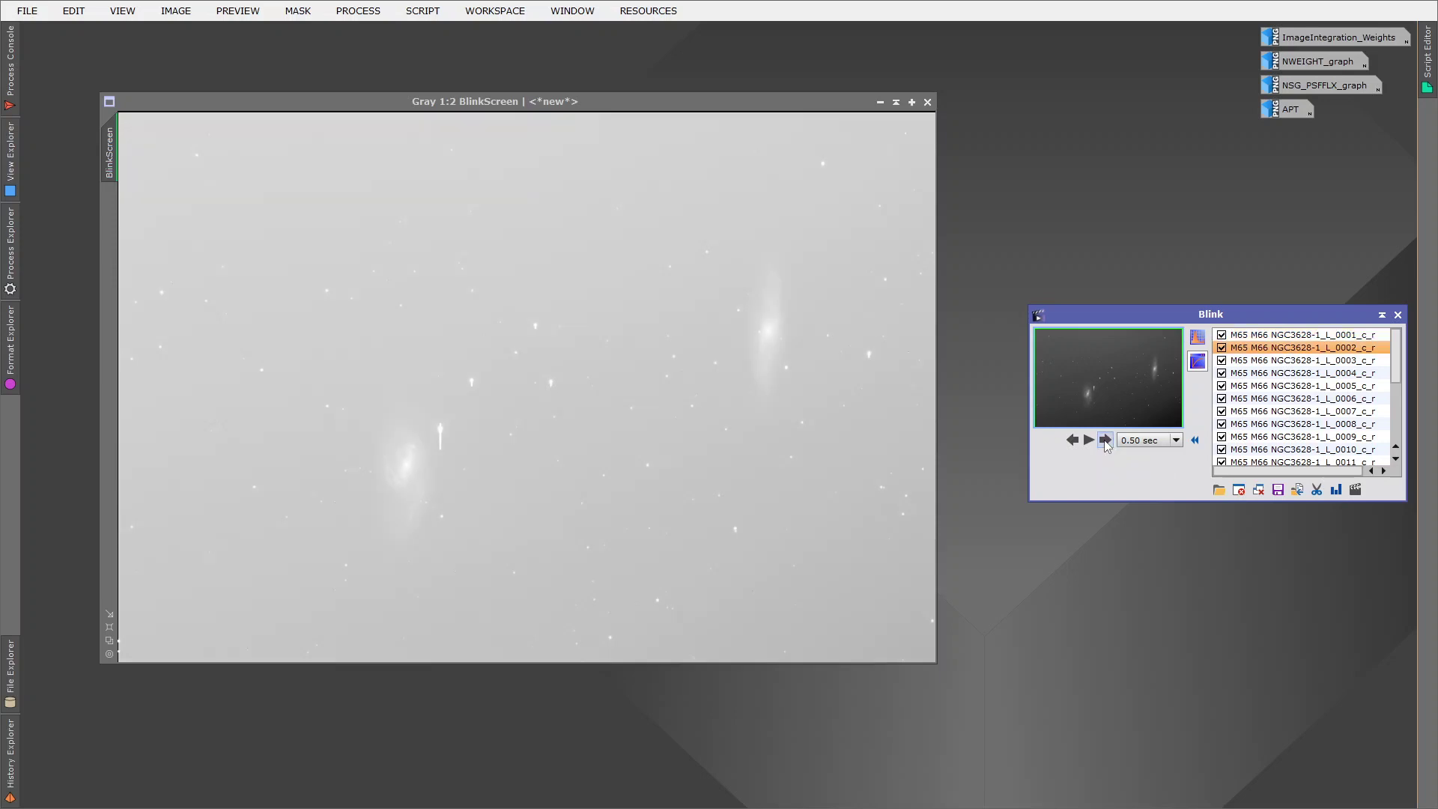
{"action": "left_click", "coordinate": [1105, 441]}
{"action": "left_click", "coordinate": [1105, 440]}
{"action": "left_click", "coordinate": [1105, 441]}
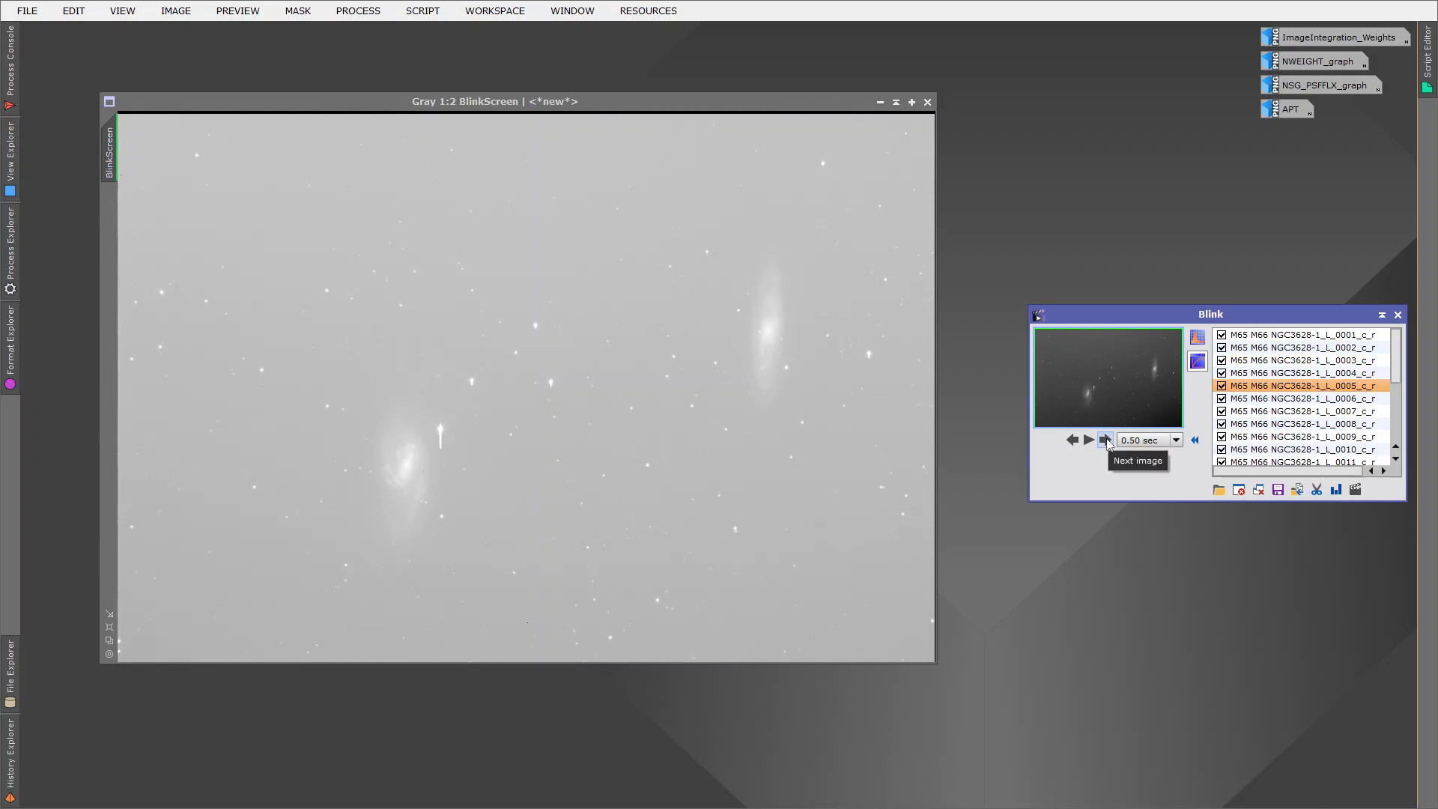
{"action": "left_click", "coordinate": [1105, 441]}
{"action": "left_click", "coordinate": [1104, 440]}
{"action": "left_click", "coordinate": [1104, 441]}
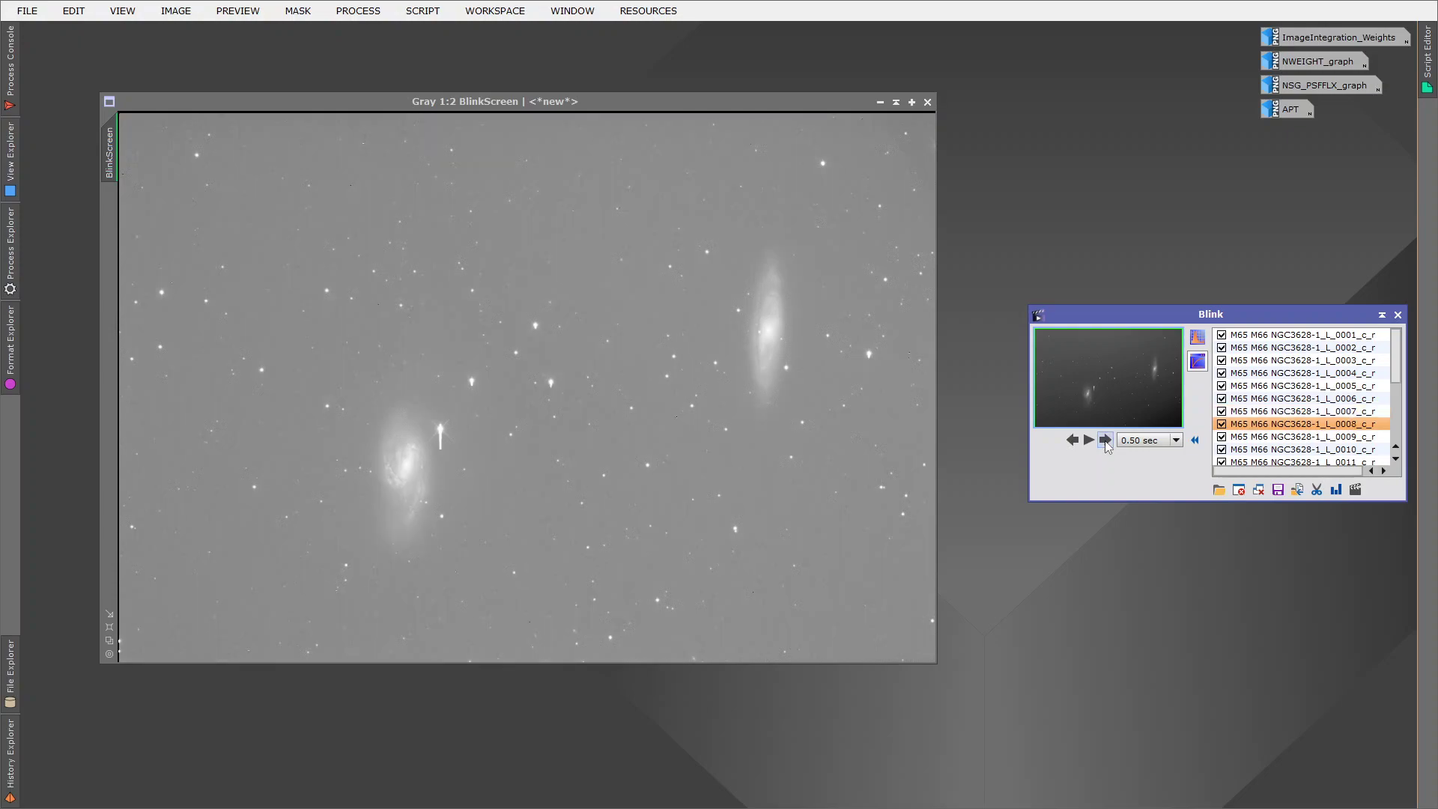
{"action": "left_click", "coordinate": [1104, 440]}
{"action": "left_click", "coordinate": [1104, 440]}
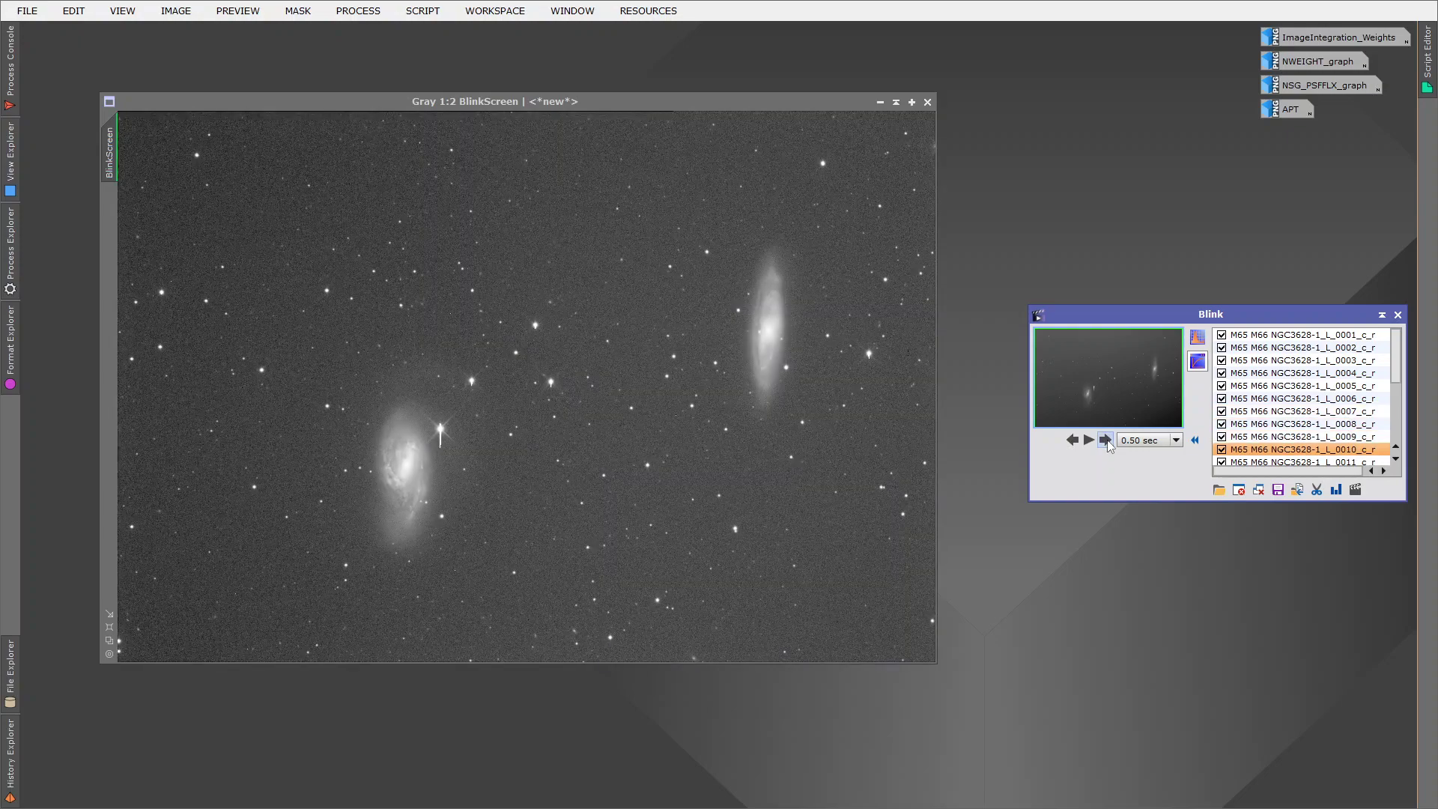
- Continue blinking frames 0011 through 0020, ending on 0020's brighter washed-out sky
{"action": "left_click", "coordinate": [1104, 440]}
{"action": "left_click", "coordinate": [1105, 440]}
{"action": "left_click", "coordinate": [1105, 441]}
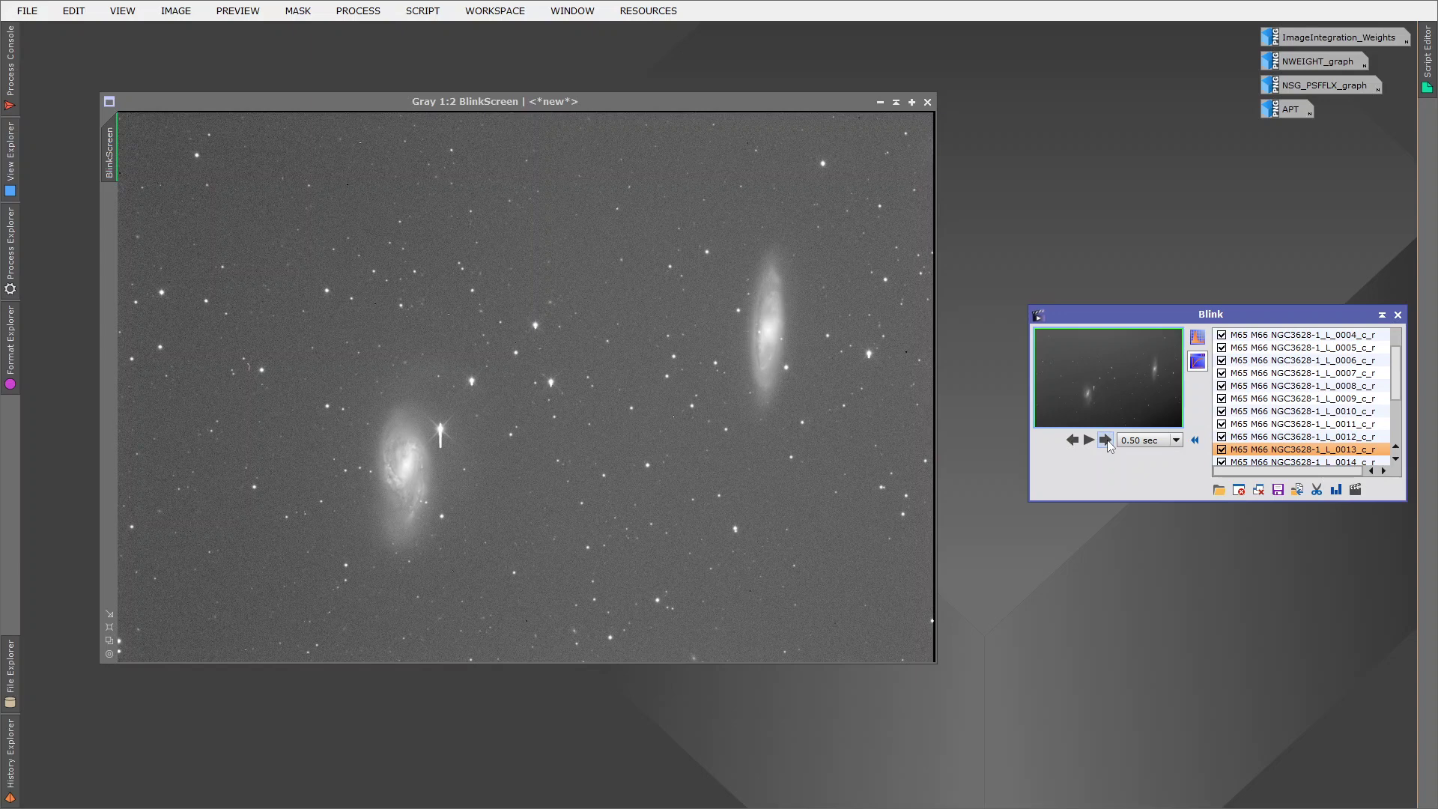
{"action": "left_click", "coordinate": [1105, 441]}
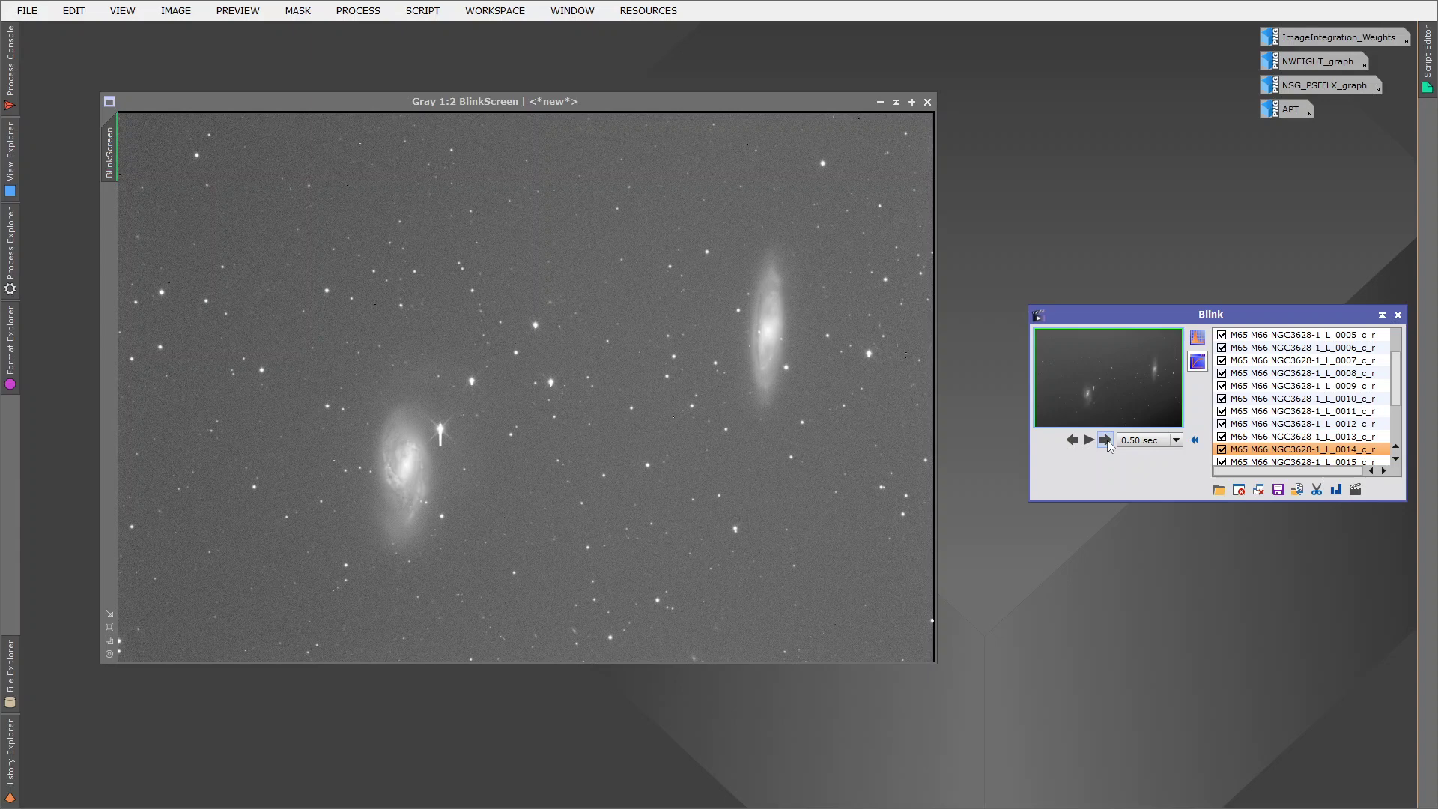
{"action": "left_click", "coordinate": [1104, 440]}
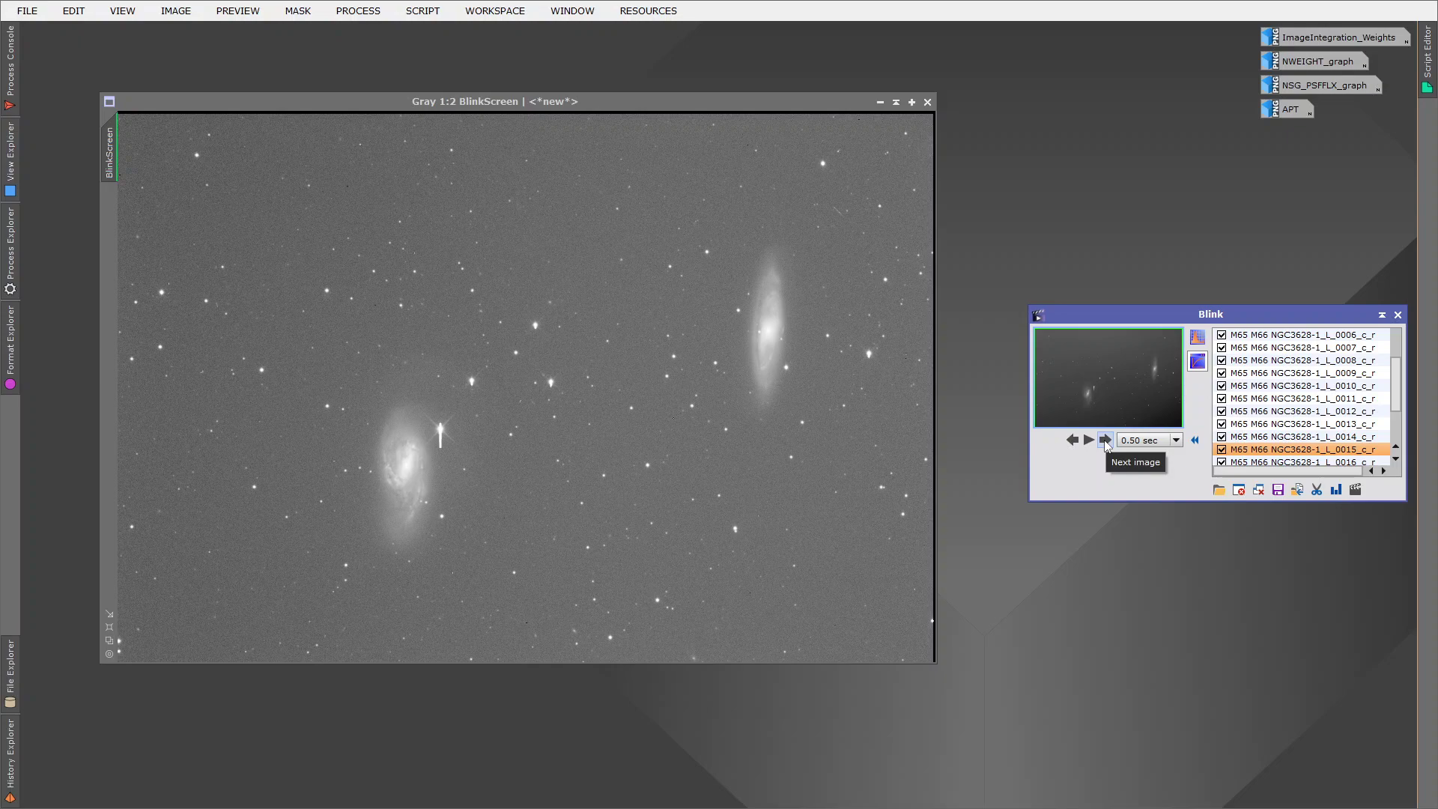
{"action": "left_click", "coordinate": [1106, 441]}
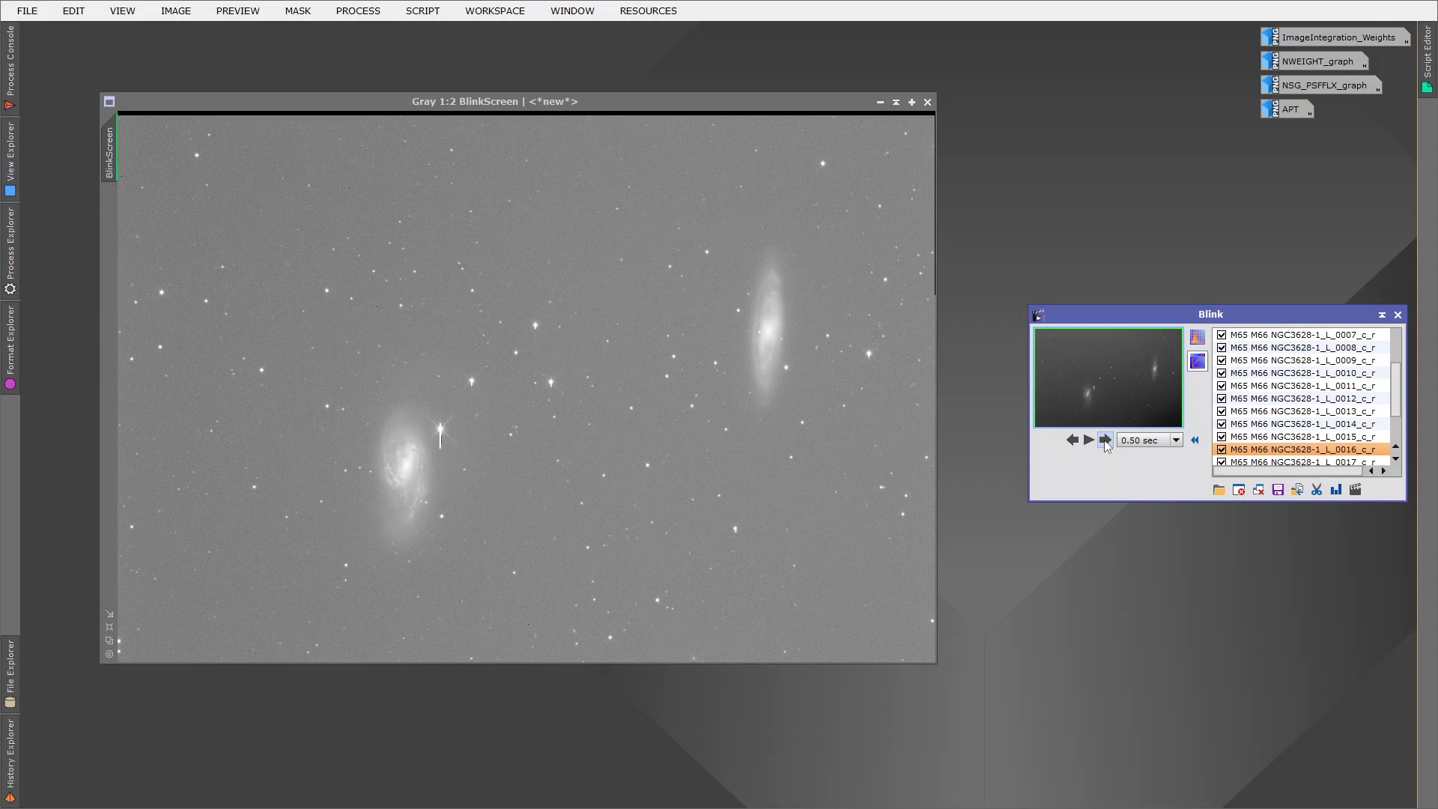
{"action": "left_click", "coordinate": [1106, 440]}
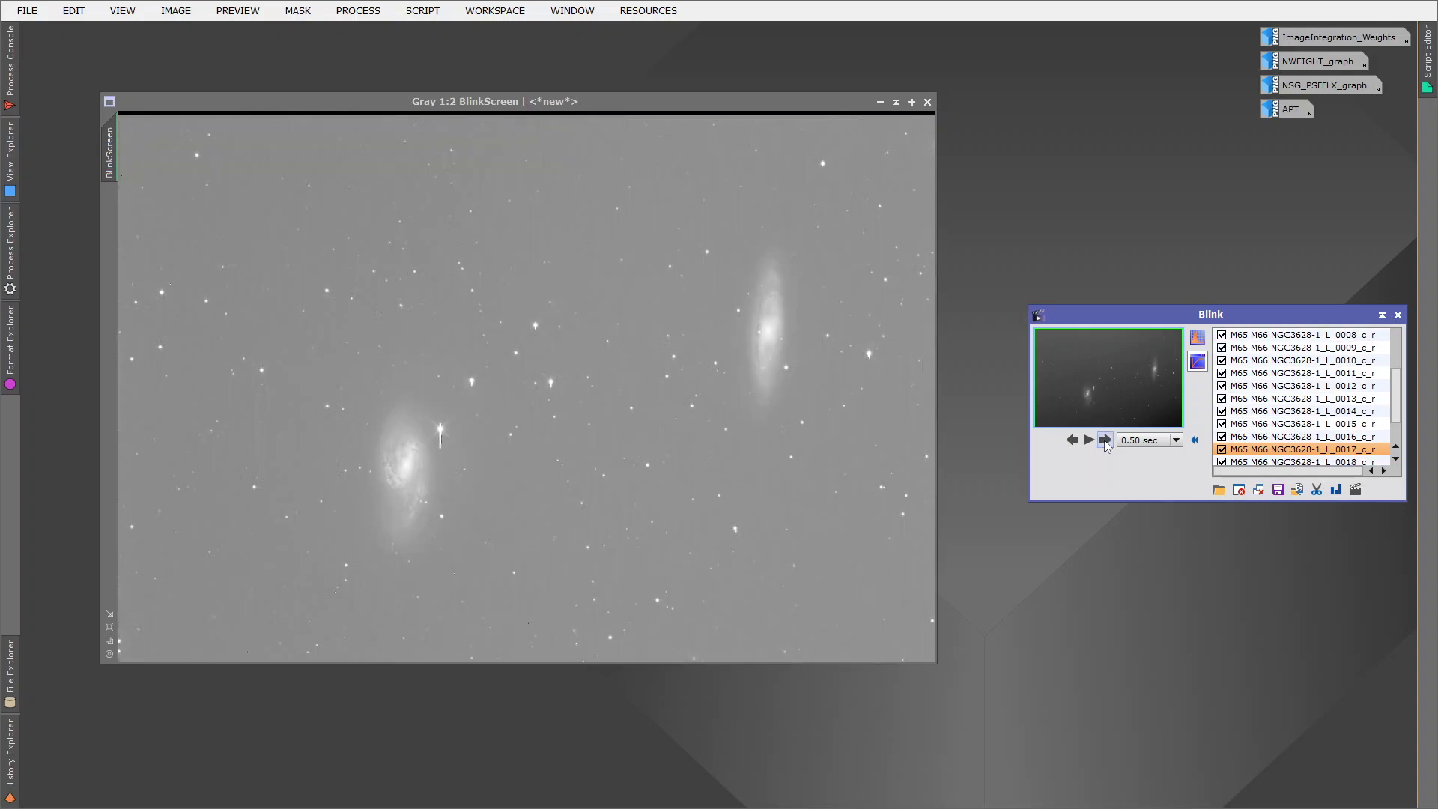
{"action": "left_click", "coordinate": [1106, 440]}
{"action": "left_click", "coordinate": [1105, 440]}
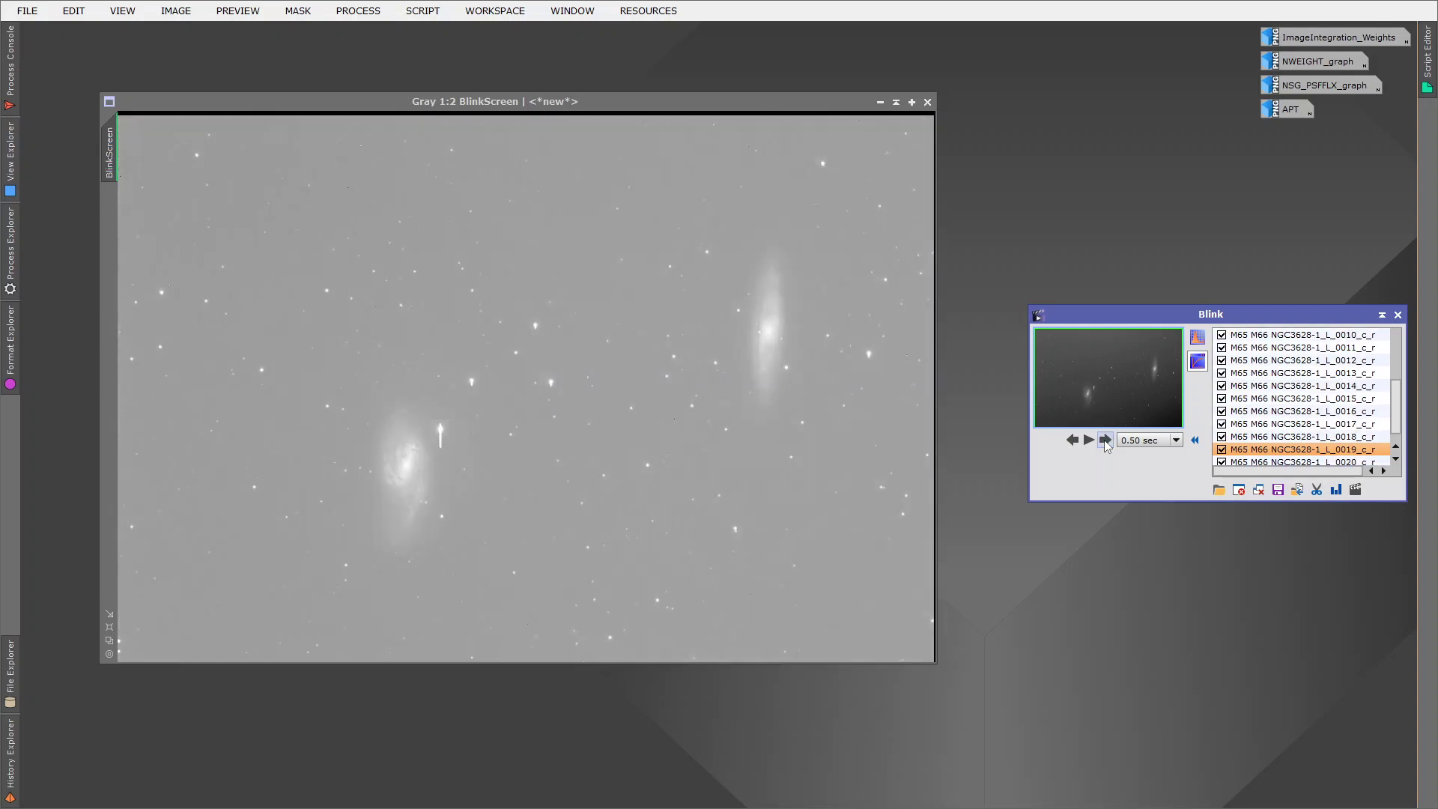
{"action": "left_click", "coordinate": [1106, 440]}
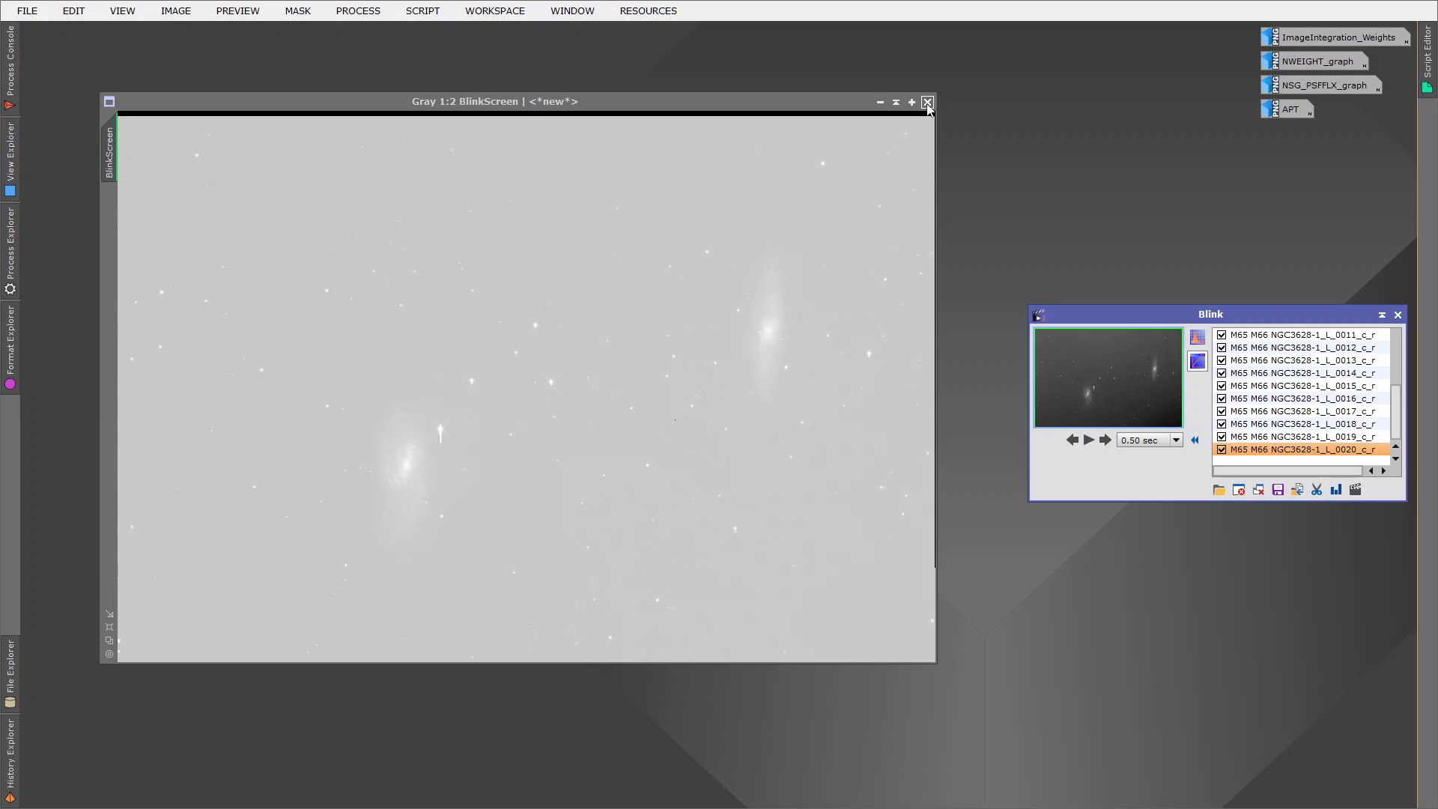
- Minimize the BlinkScreen image and Blink dialog, then open the ImageIntegration_Weights graph
{"action": "left_click", "coordinate": [880, 103]}
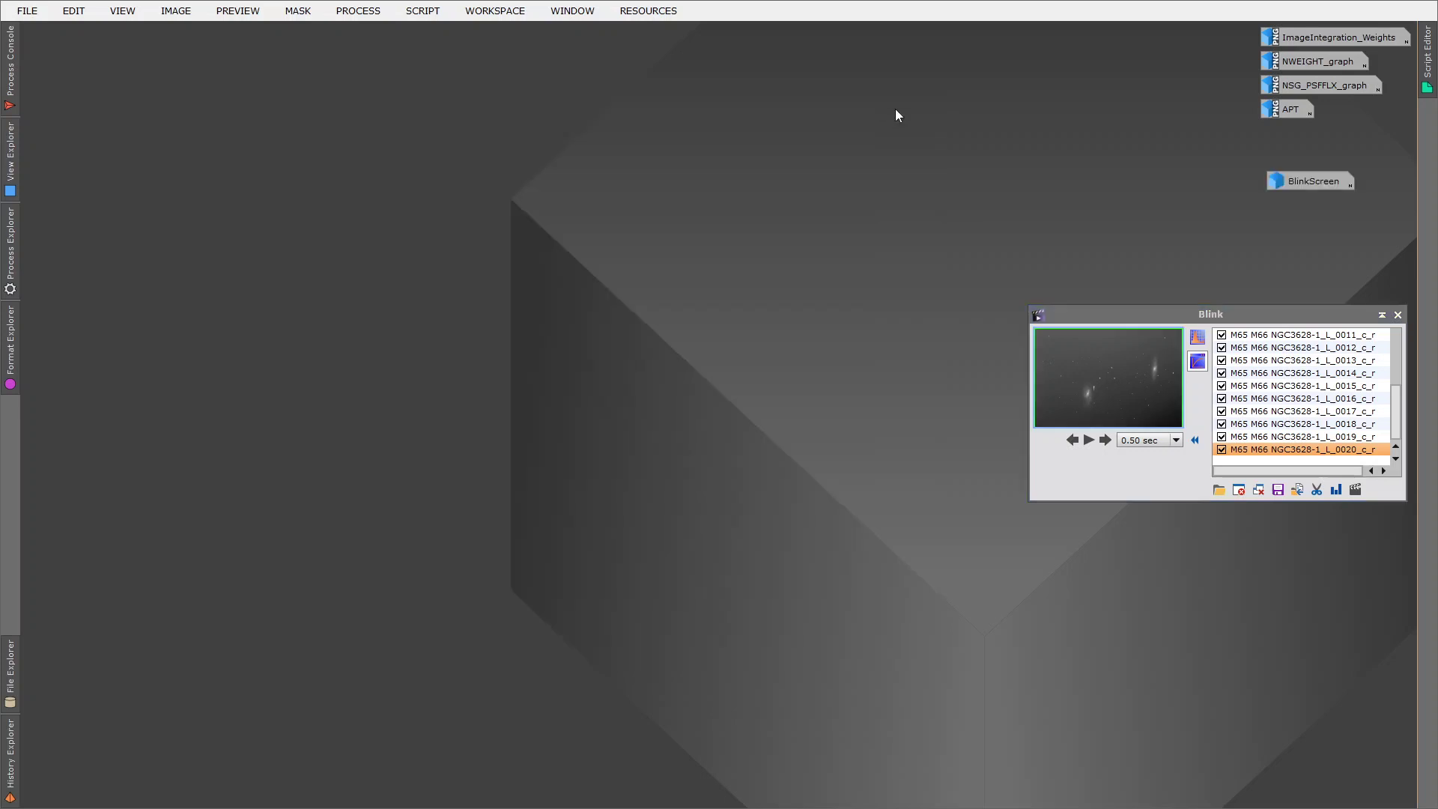
{"action": "left_click", "coordinate": [1381, 314]}
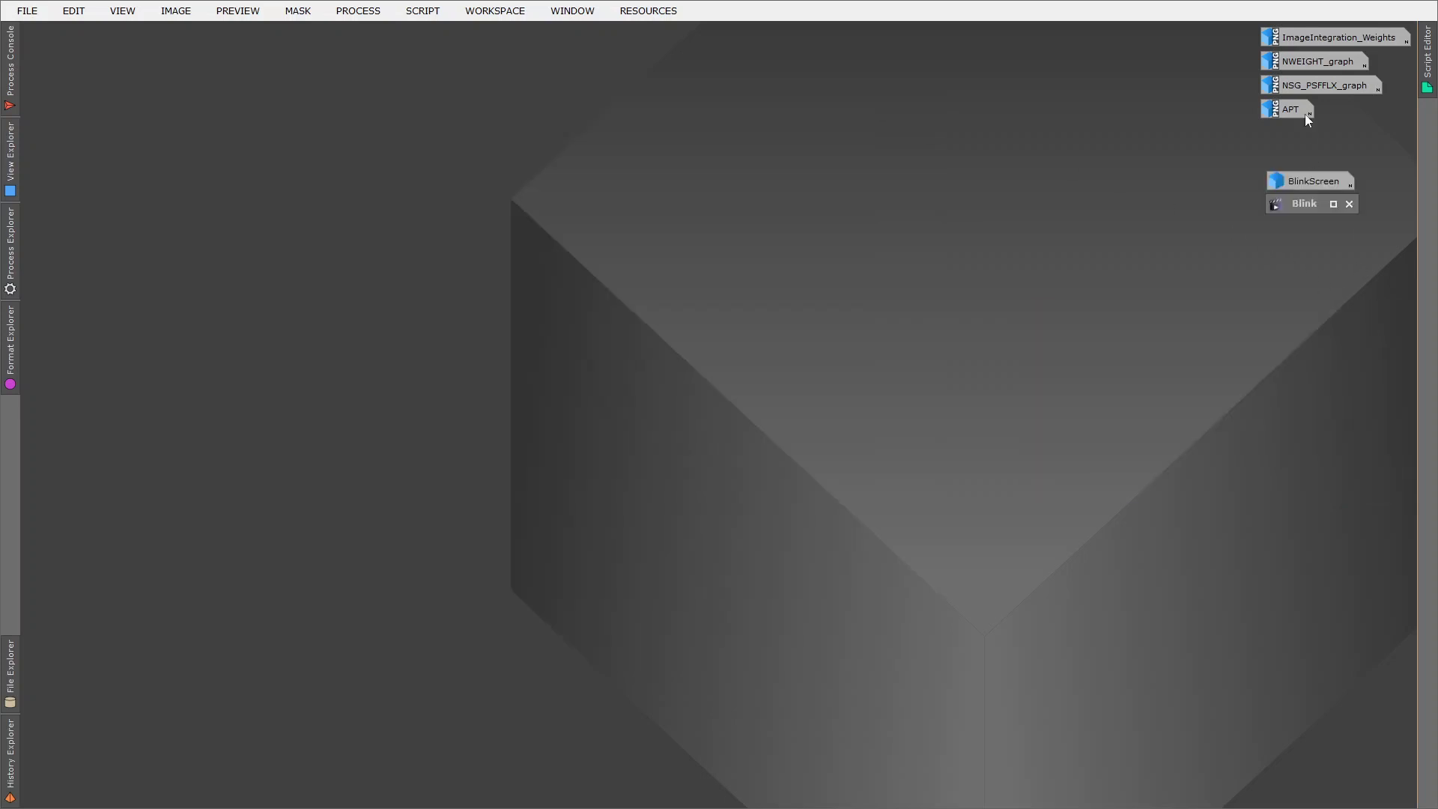
{"action": "double_click", "coordinate": [1304, 39]}
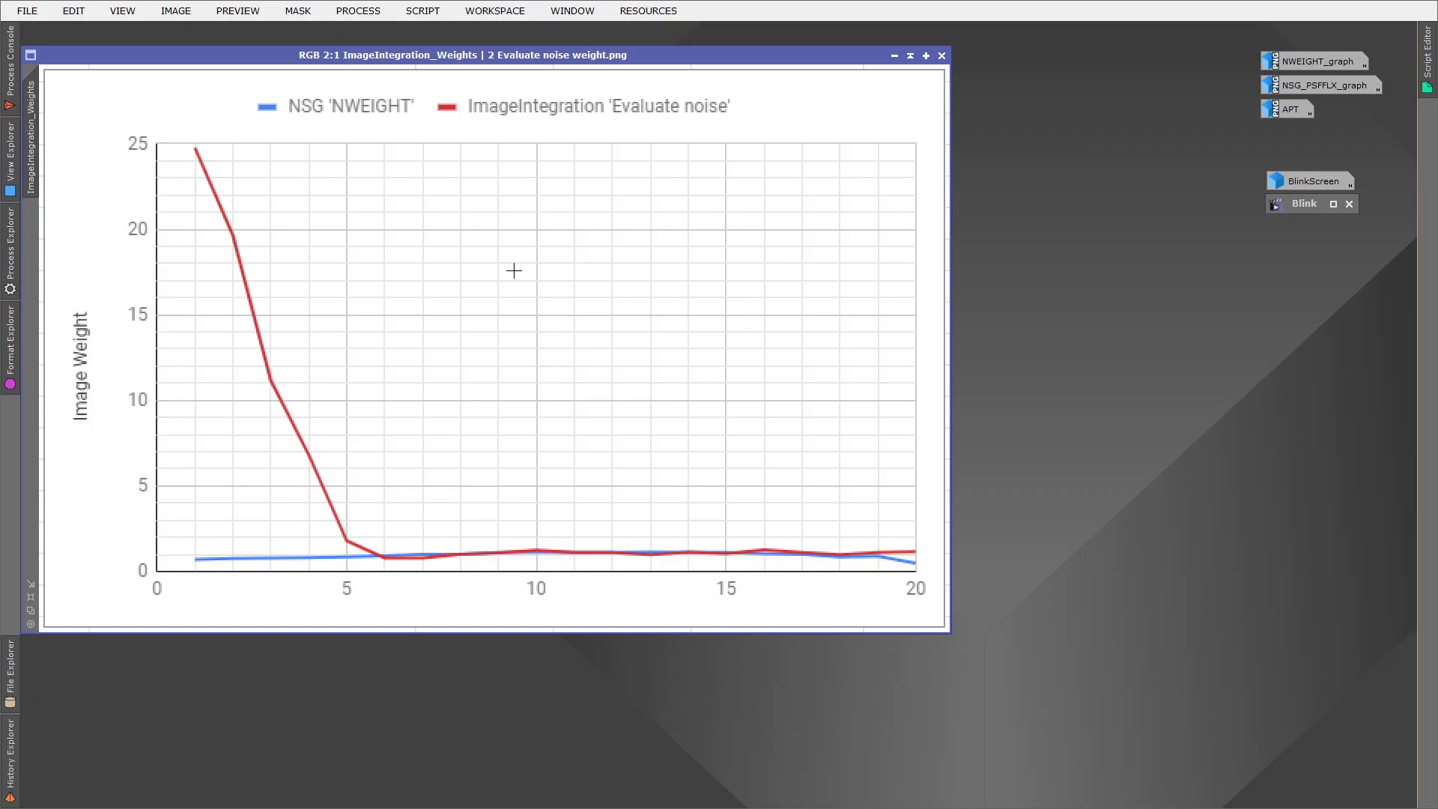
- Minimize the noise-weight graph and open the NWEIGHT_graph chart of NSGS0, NWEIGHT and NOISE
{"action": "left_click", "coordinate": [895, 55]}
{"action": "left_click", "coordinate": [1298, 66]}
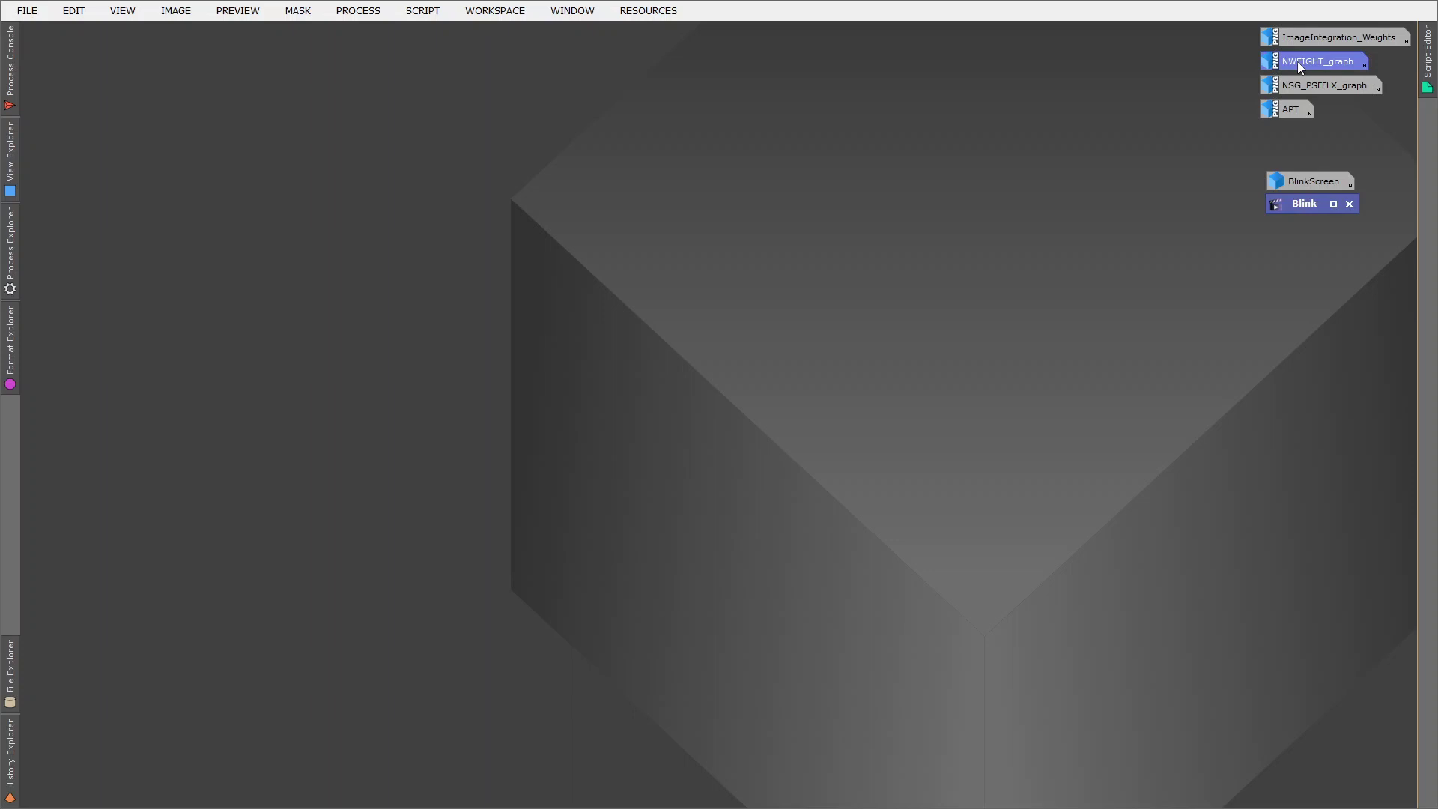
{"action": "double_click", "coordinate": [1297, 61]}
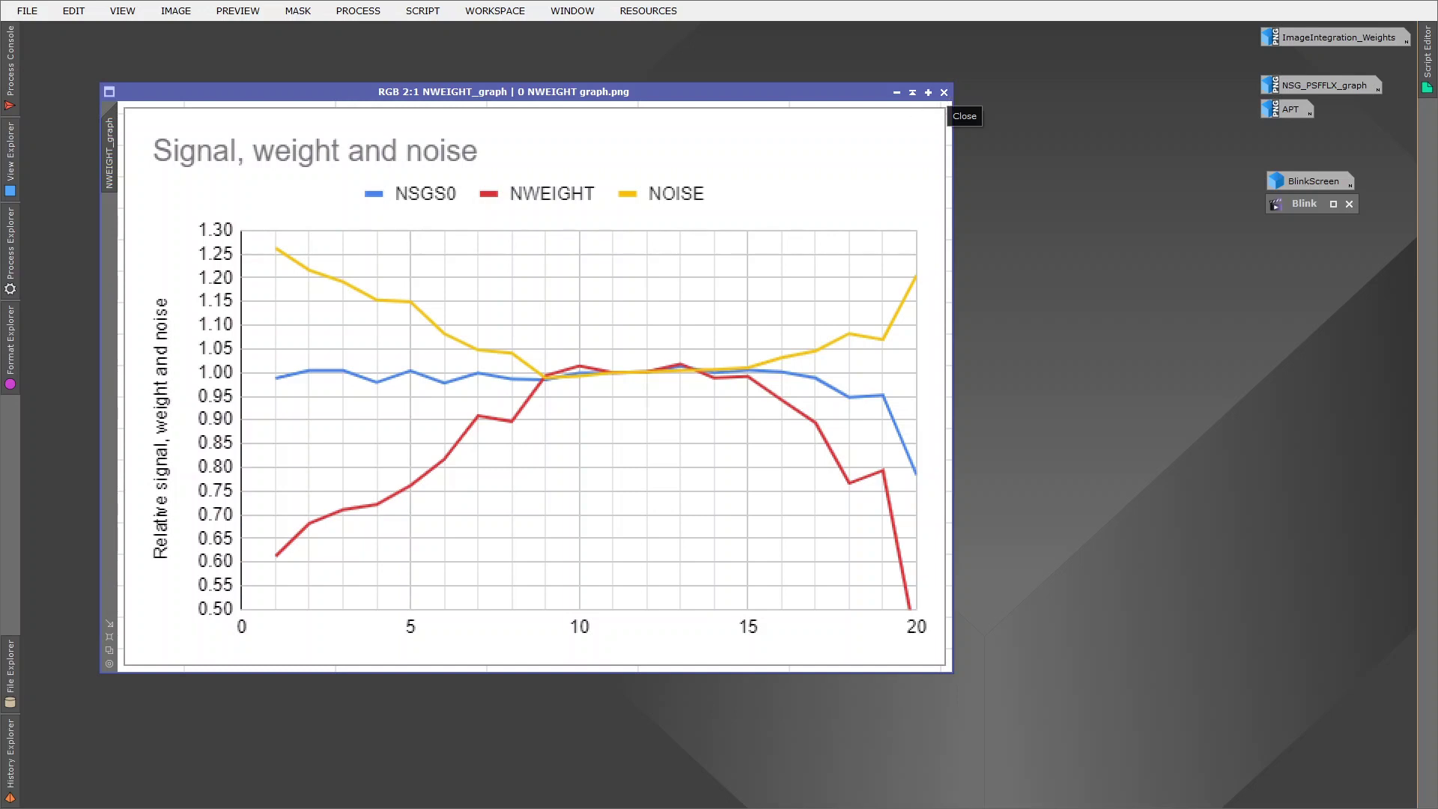
- Iconize the NWEIGHT_graph window
{"action": "left_click", "coordinate": [896, 93]}
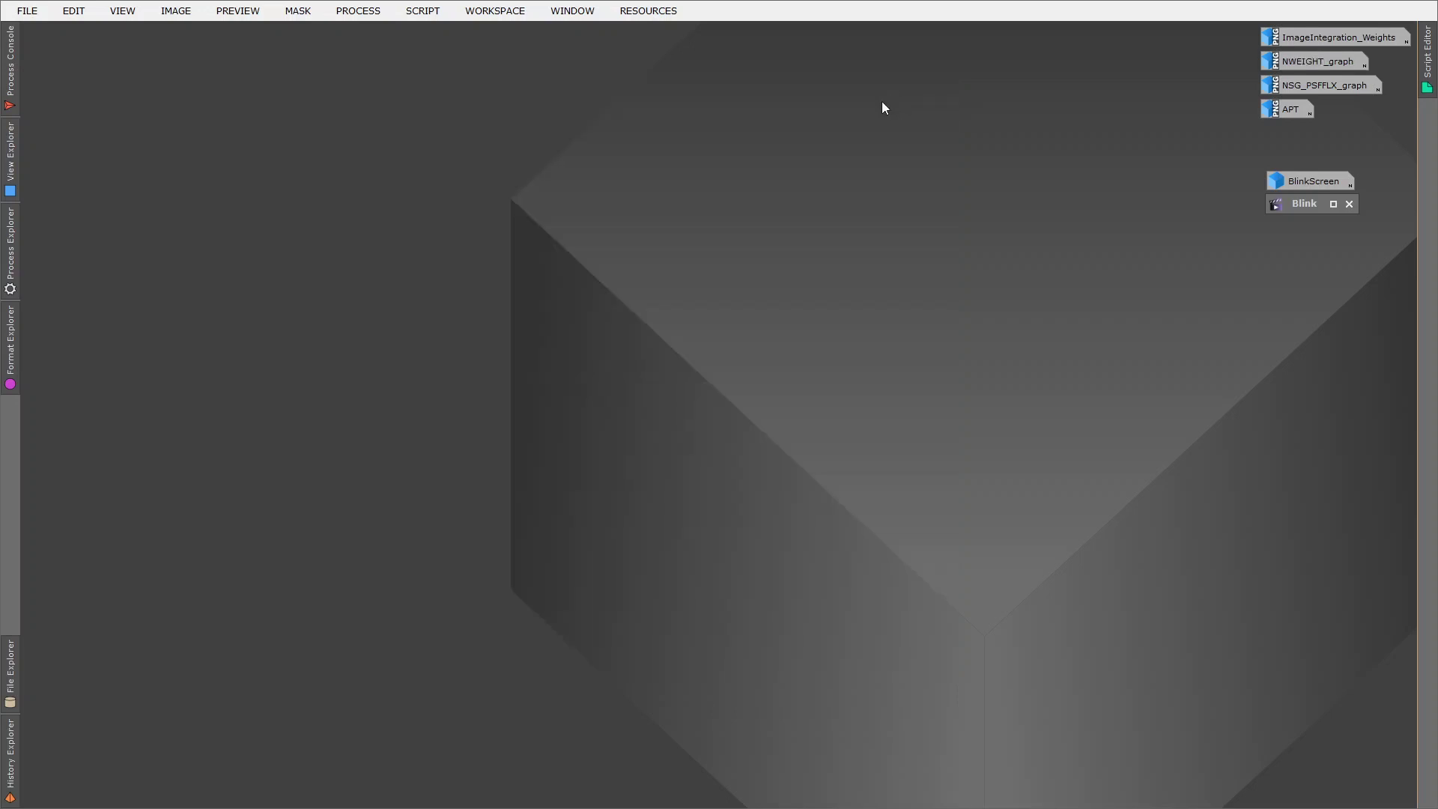
- Launch Script > Batch Processing > NormalizeScaleGradient and expand its Photometry section
{"action": "left_click", "coordinate": [421, 10]}
{"action": "mouse_move", "coordinate": [479, 34]}
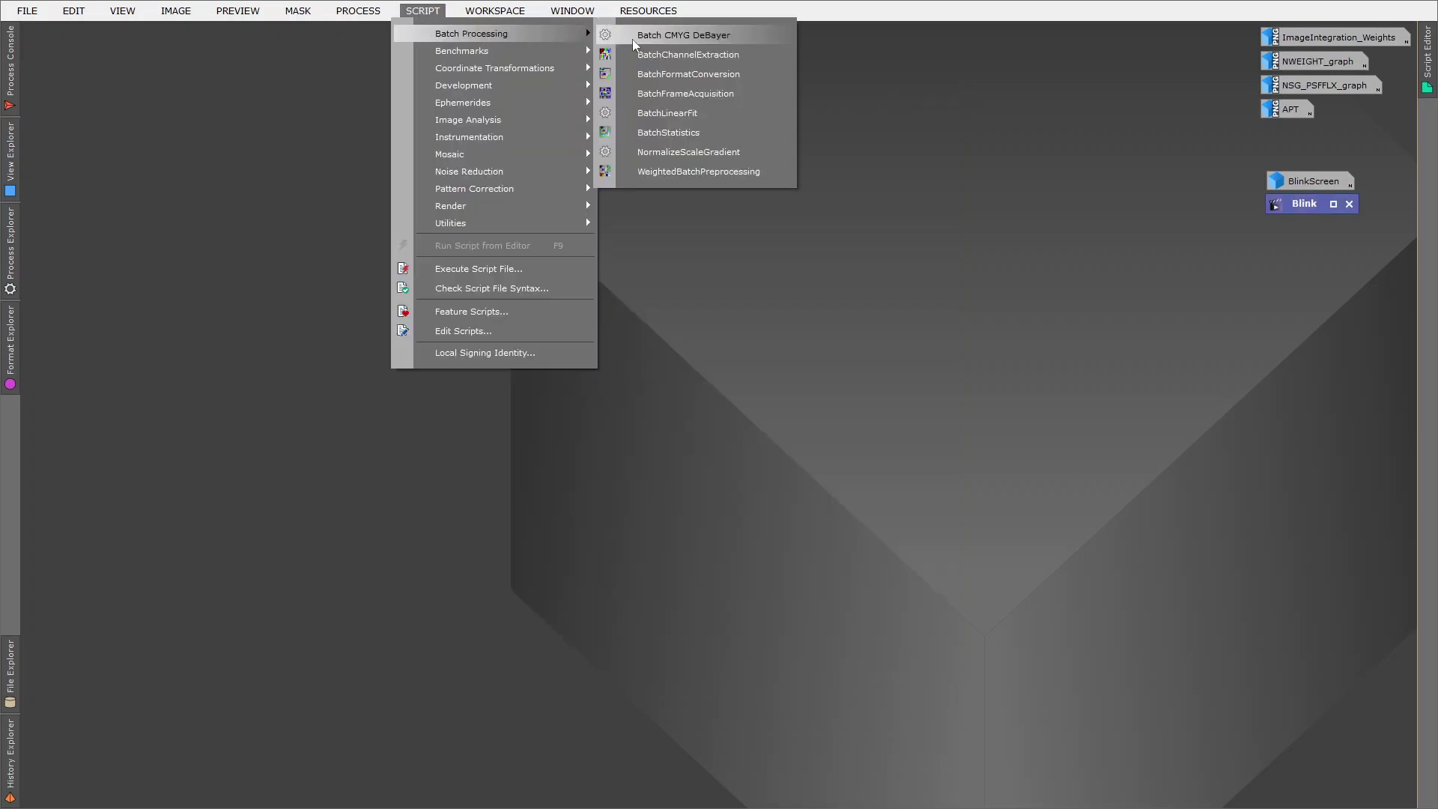
{"action": "left_click", "coordinate": [682, 151]}
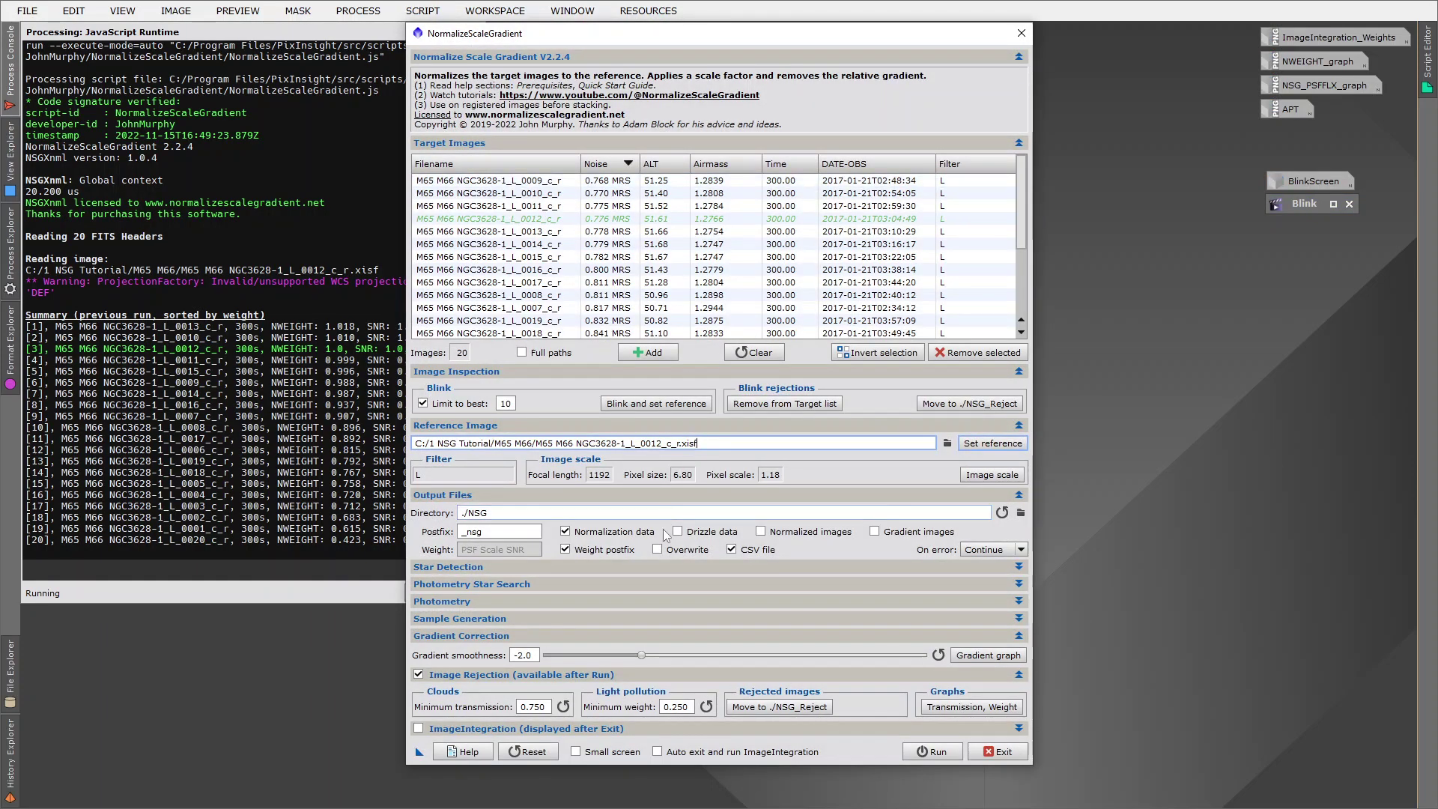
{"action": "left_click", "coordinate": [671, 601]}
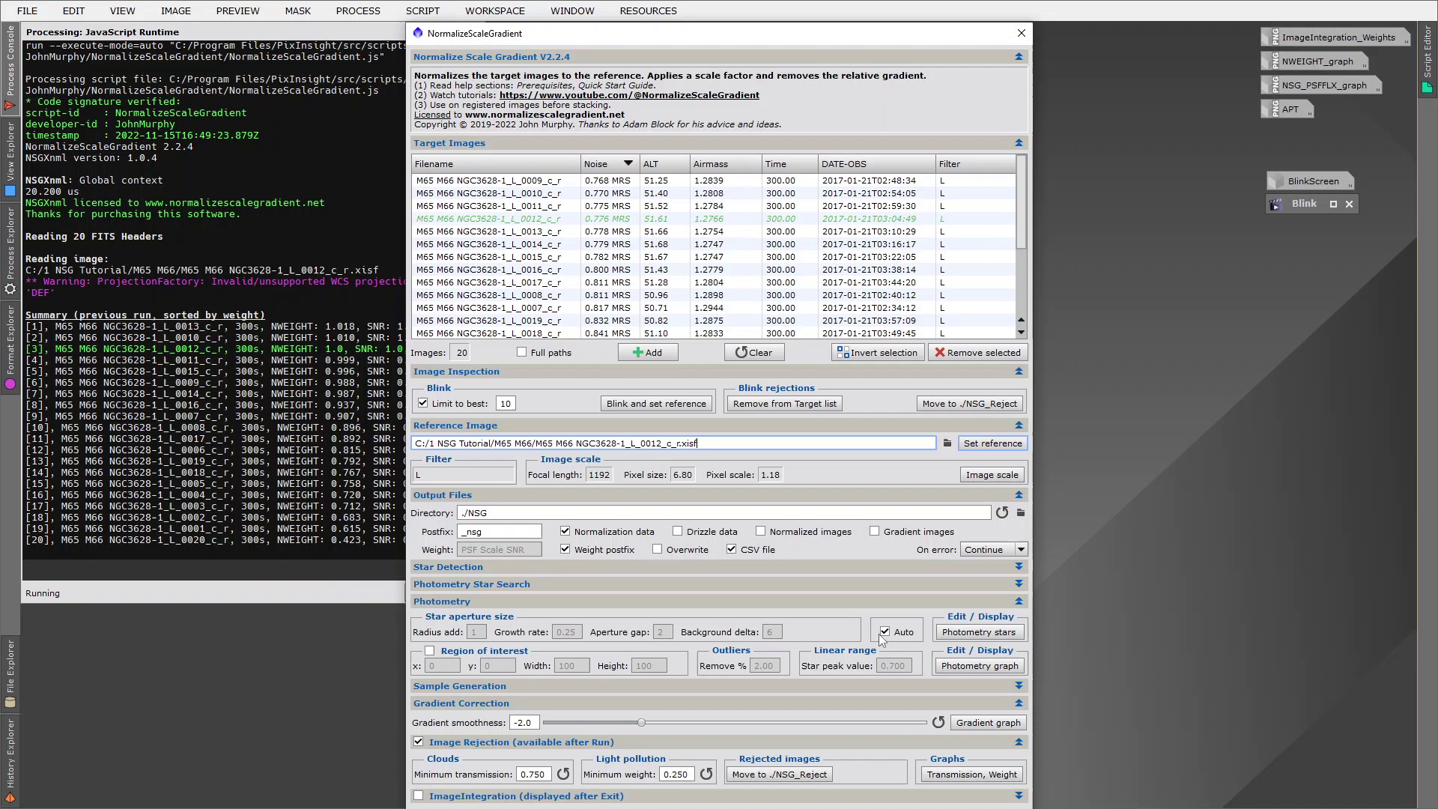
- Show the 124 photometry stars marked on the reference frame
{"action": "left_click", "coordinate": [951, 639]}
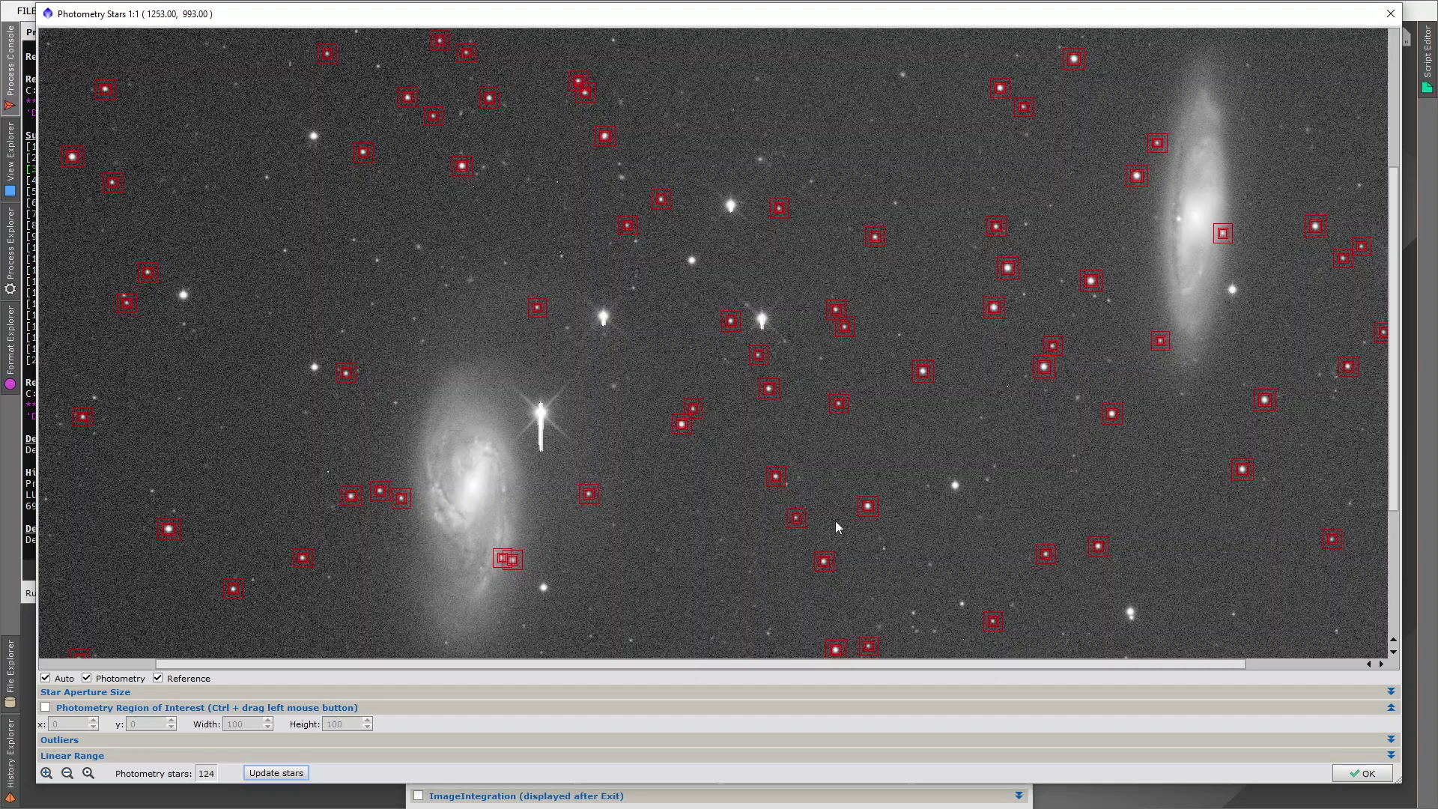
- Close the star preview, inspect the Photometry graph's 0.989 scale factor, then dismiss it
{"action": "left_click", "coordinate": [1390, 14]}
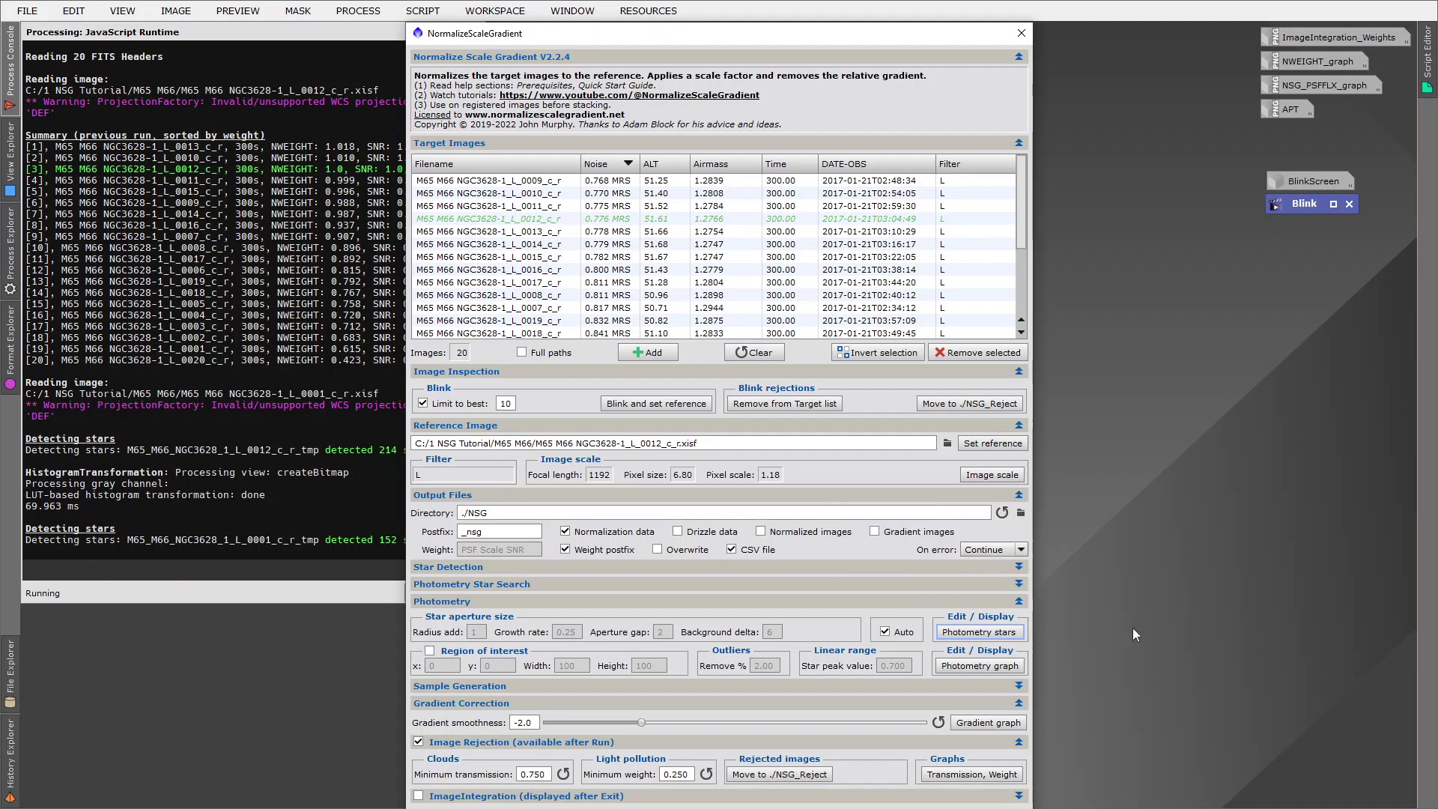
{"action": "left_click", "coordinate": [980, 665]}
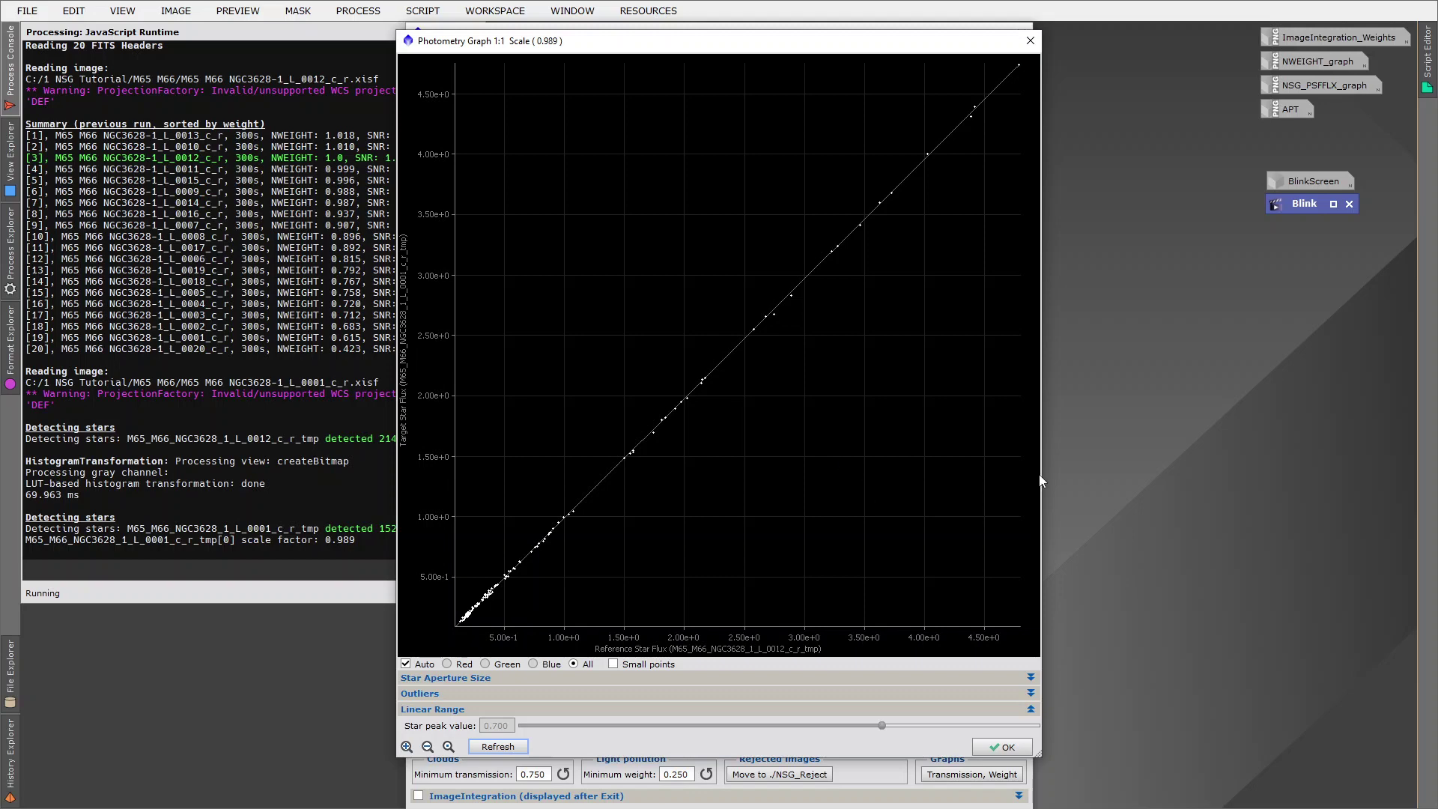
{"action": "left_click", "coordinate": [990, 747]}
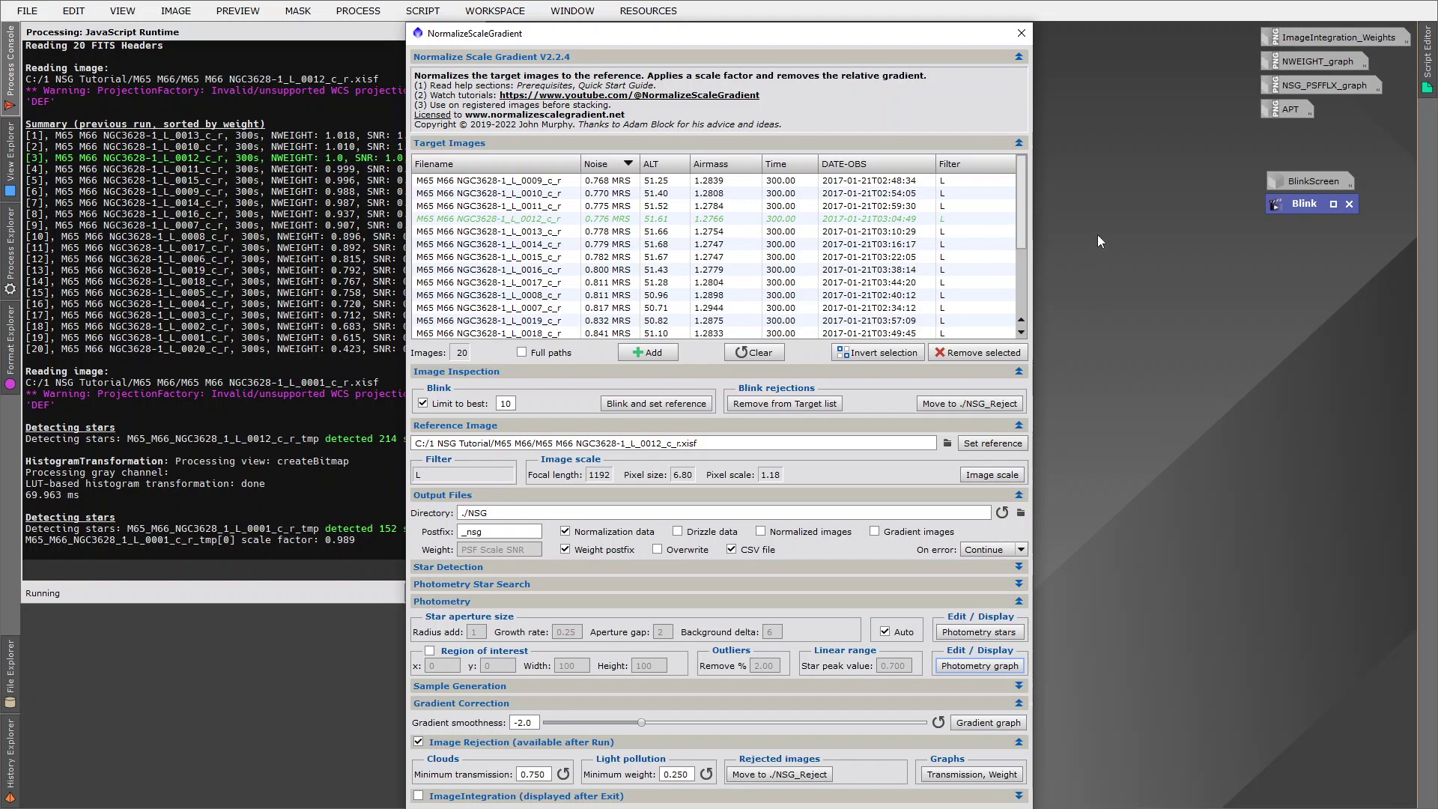
- Close the NormalizeScaleGradient dialog
{"action": "left_click", "coordinate": [1020, 35]}
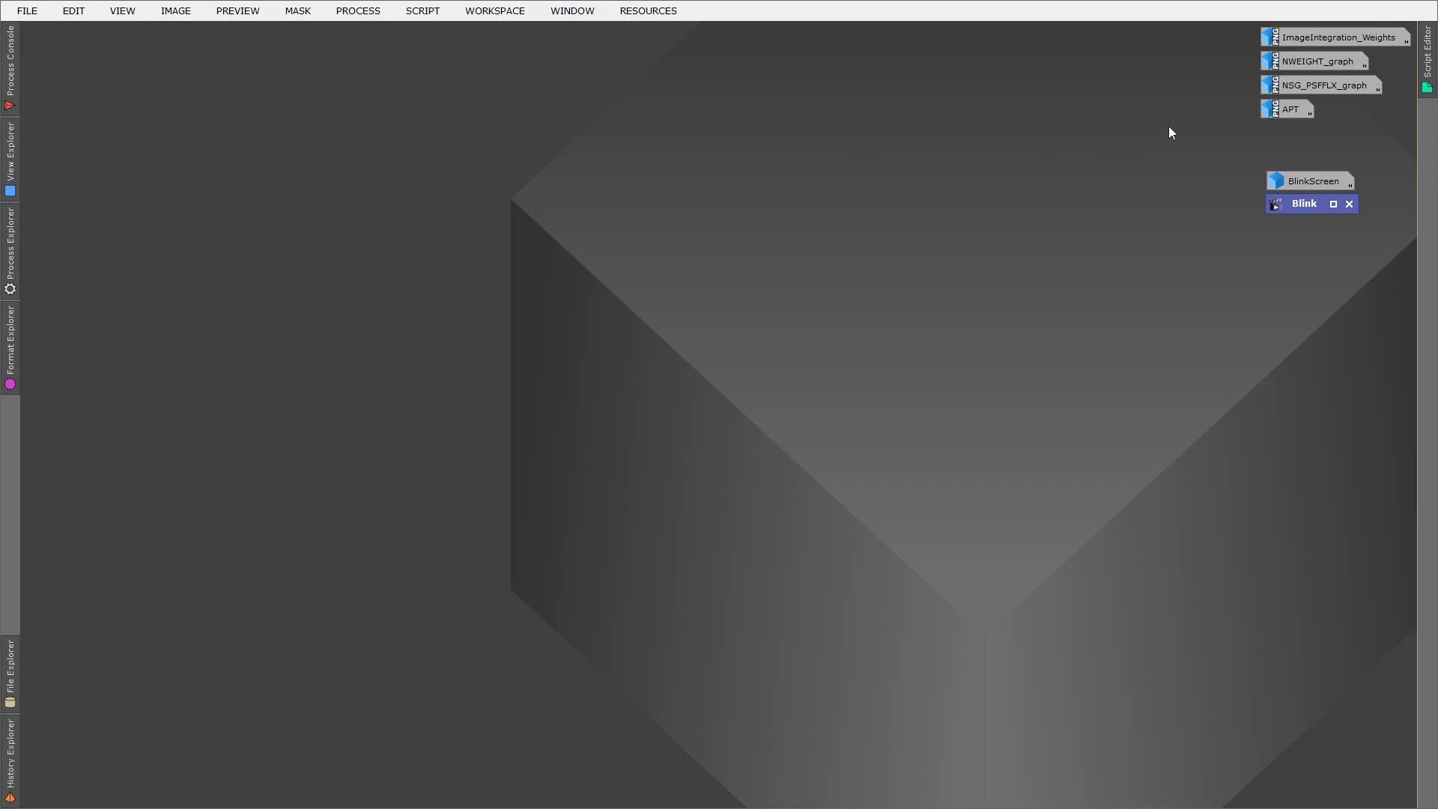
- Restore the NSG_PSFFLX Signal strength graph comparing NSGS0, PSFFLX and APT
{"action": "double_click", "coordinate": [1316, 87]}
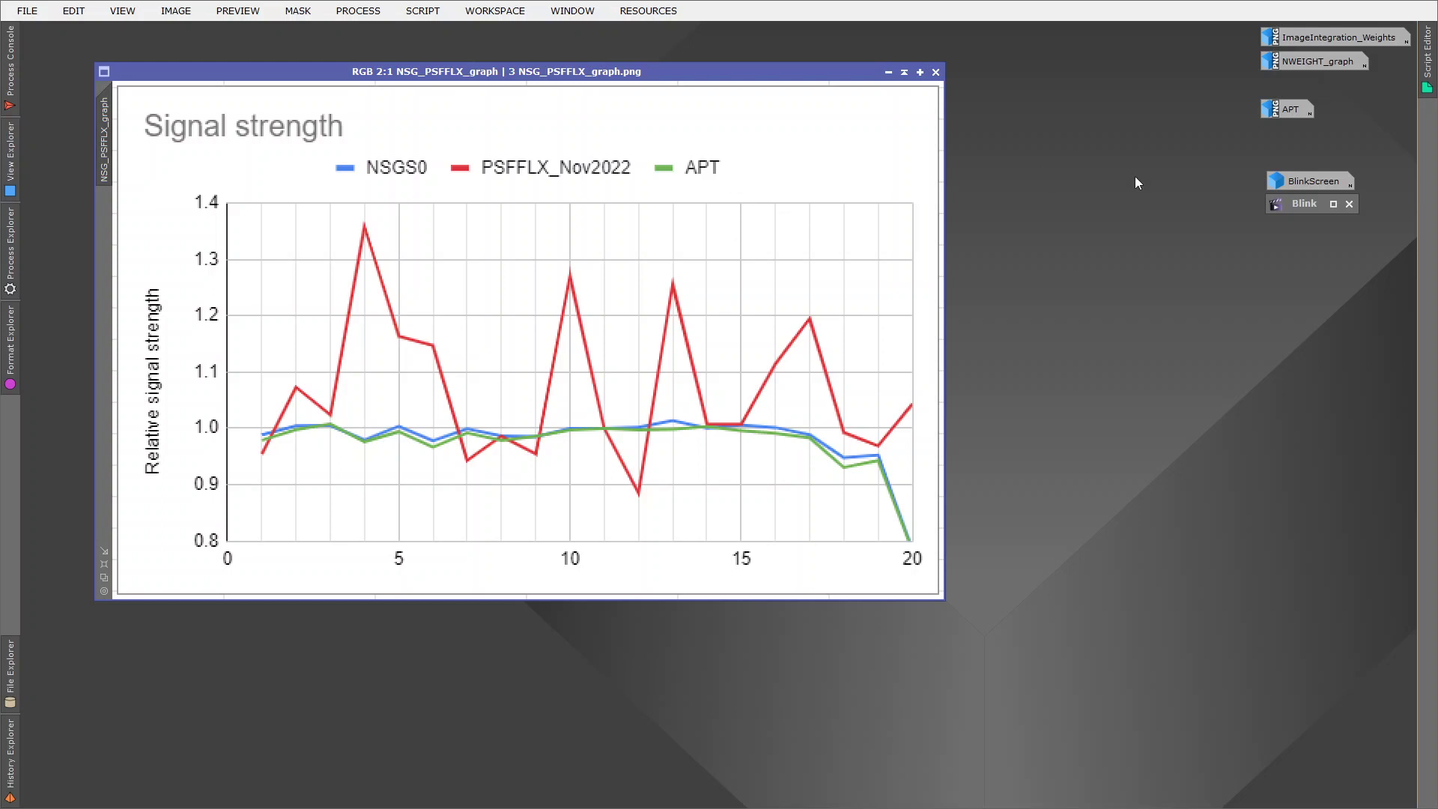
{"action": "double_click", "coordinate": [1273, 110]}
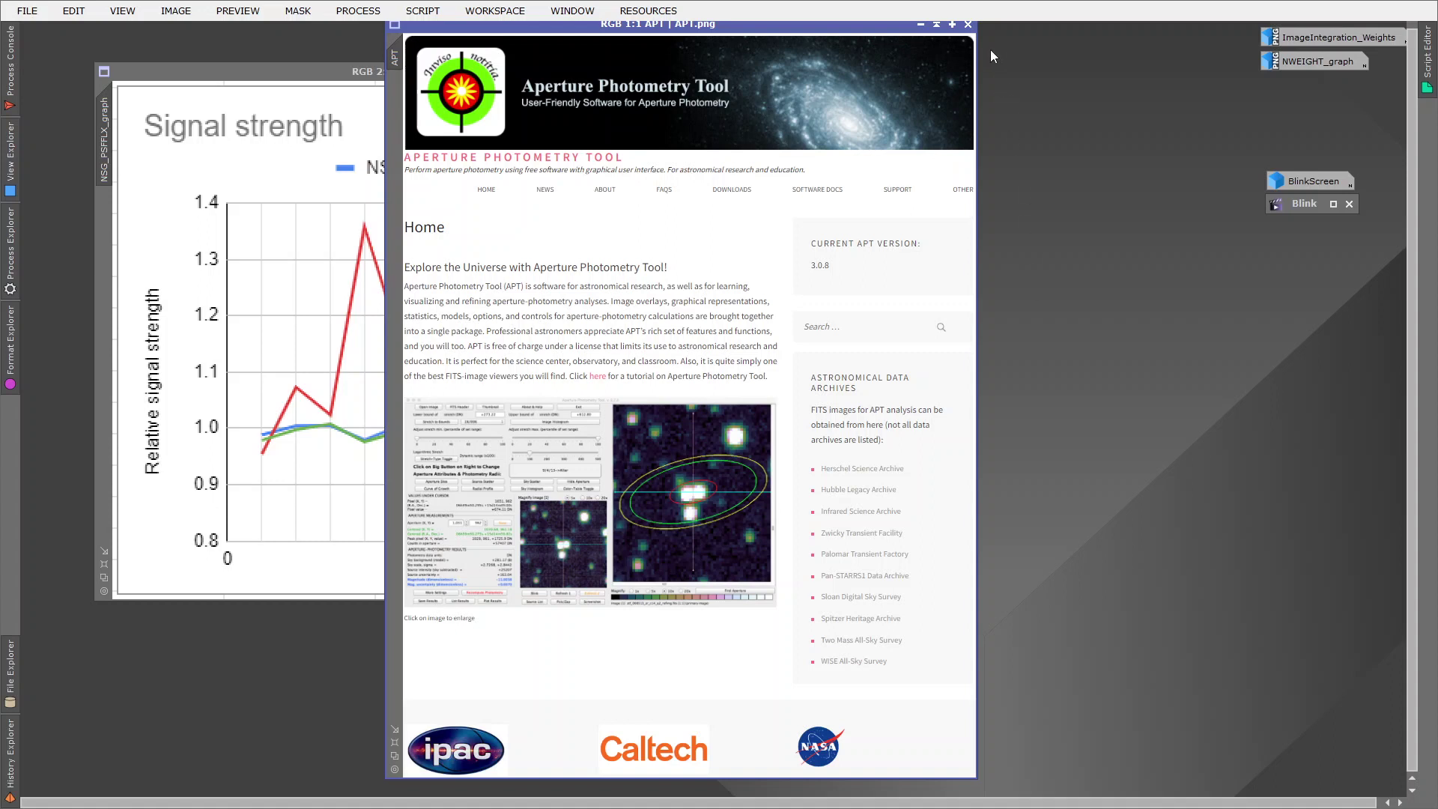
- Minimise the APT image and the signal-strength graph to icons, leaving the workspace empty
{"action": "left_click", "coordinate": [921, 24]}
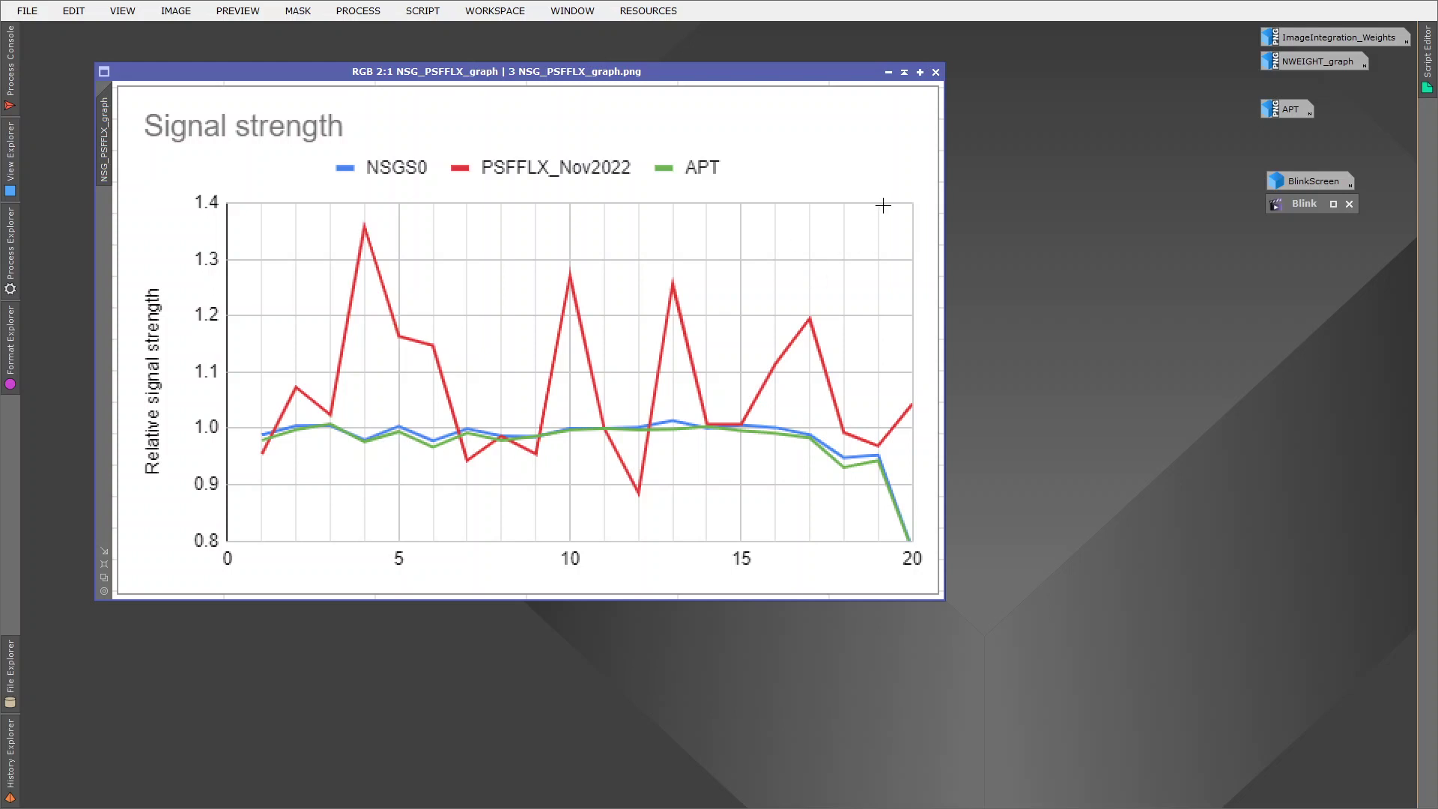
{"action": "left_click", "coordinate": [888, 72]}
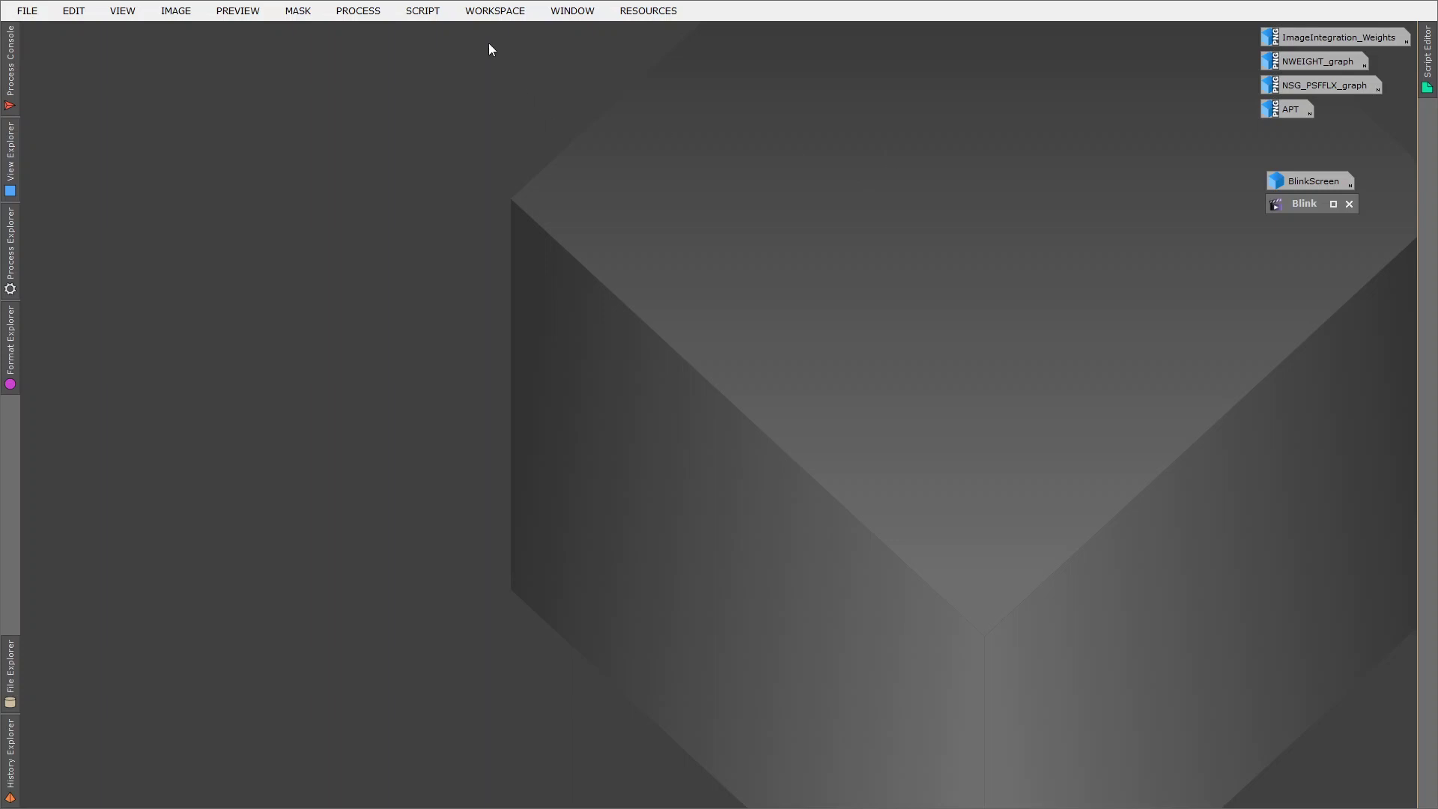
- Launch the Batch Processing NormalizeScaleGradient script and expand its Sample Generation section
{"action": "left_click", "coordinate": [422, 11]}
{"action": "mouse_move", "coordinate": [580, 34]}
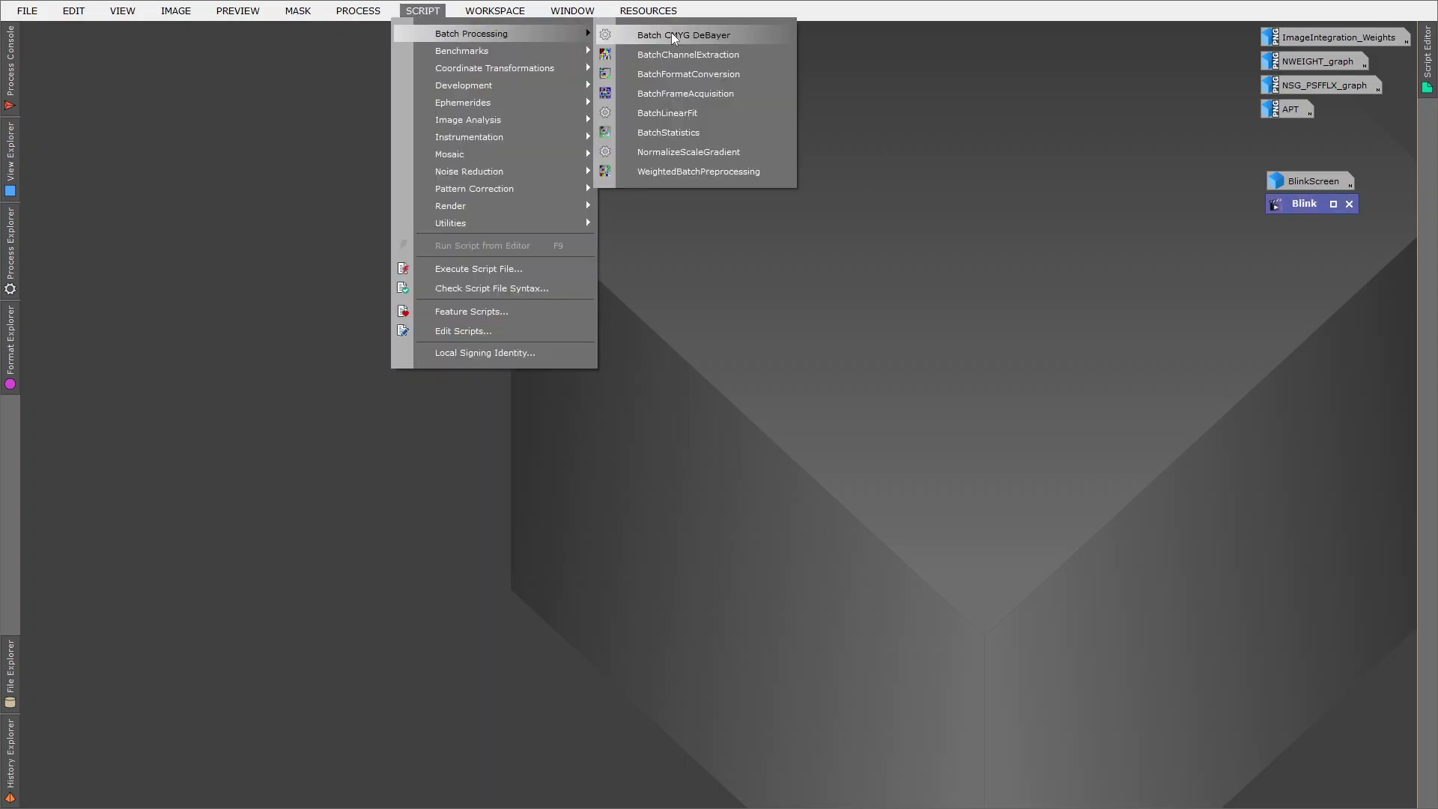
{"action": "left_click", "coordinate": [673, 153]}
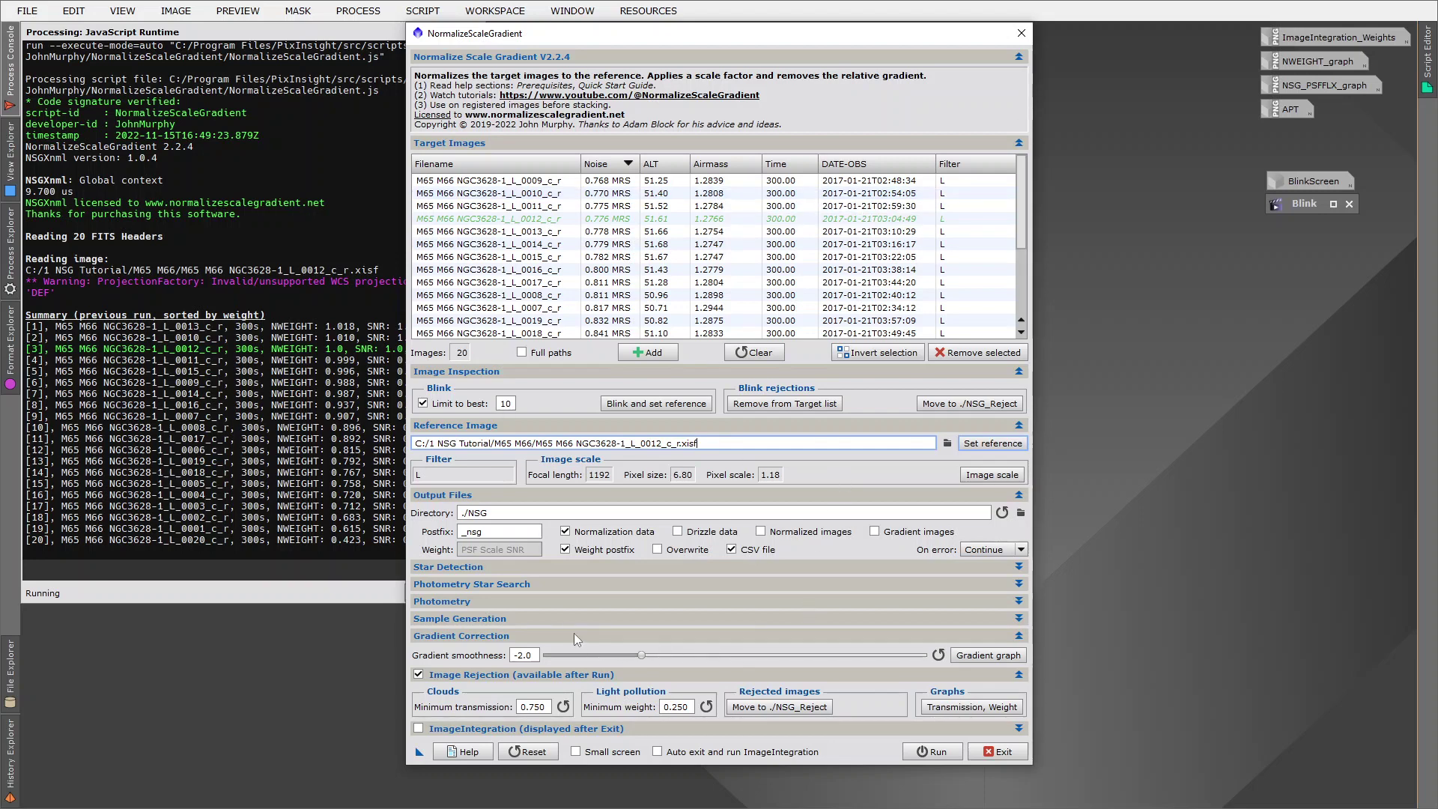
{"action": "mouse_move", "coordinate": [562, 618]}
{"action": "left_click", "coordinate": [485, 623]}
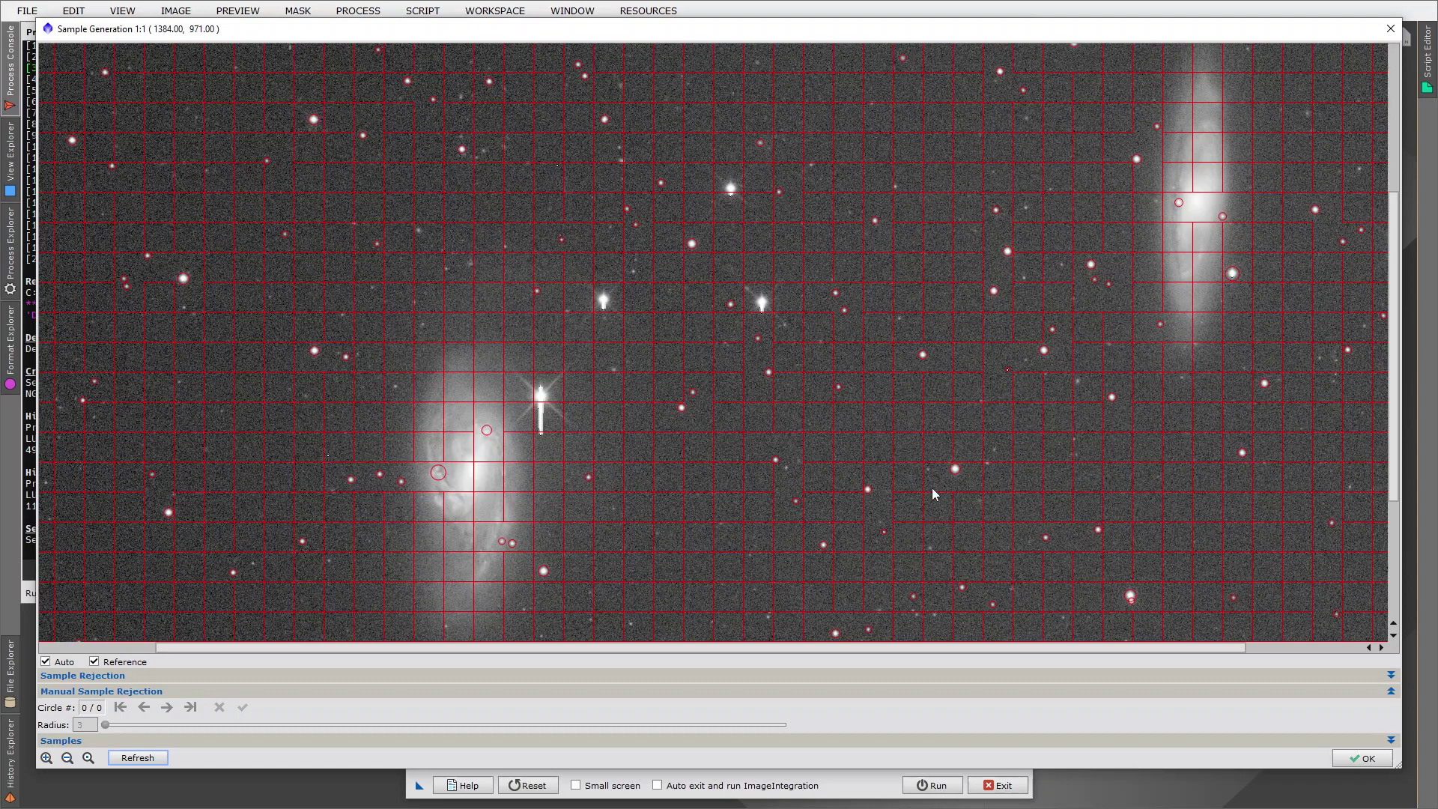
- Accept the sample grid preview and open the gradient viewer for the reference image
{"action": "left_click", "coordinate": [1363, 759]}
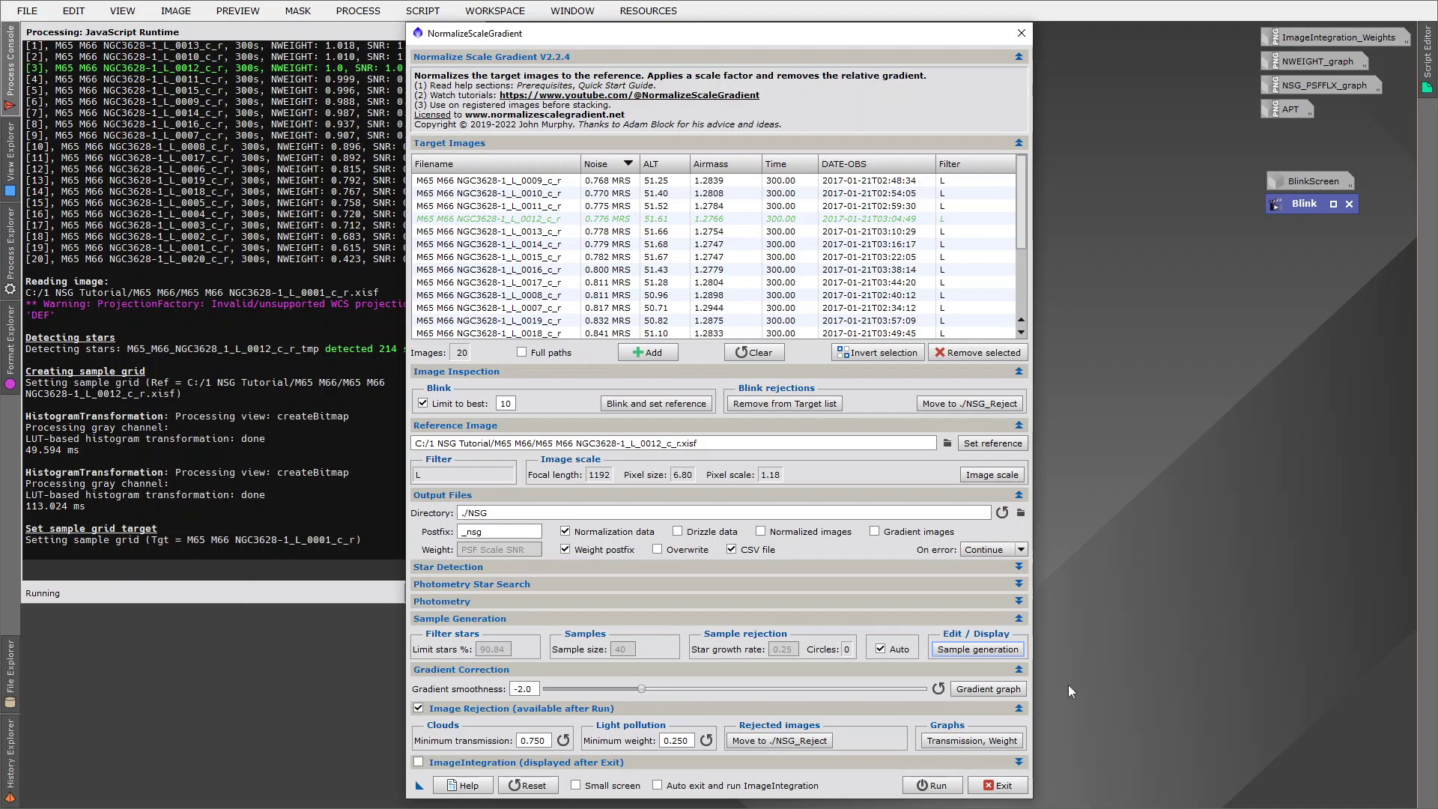
{"action": "left_click", "coordinate": [982, 690]}
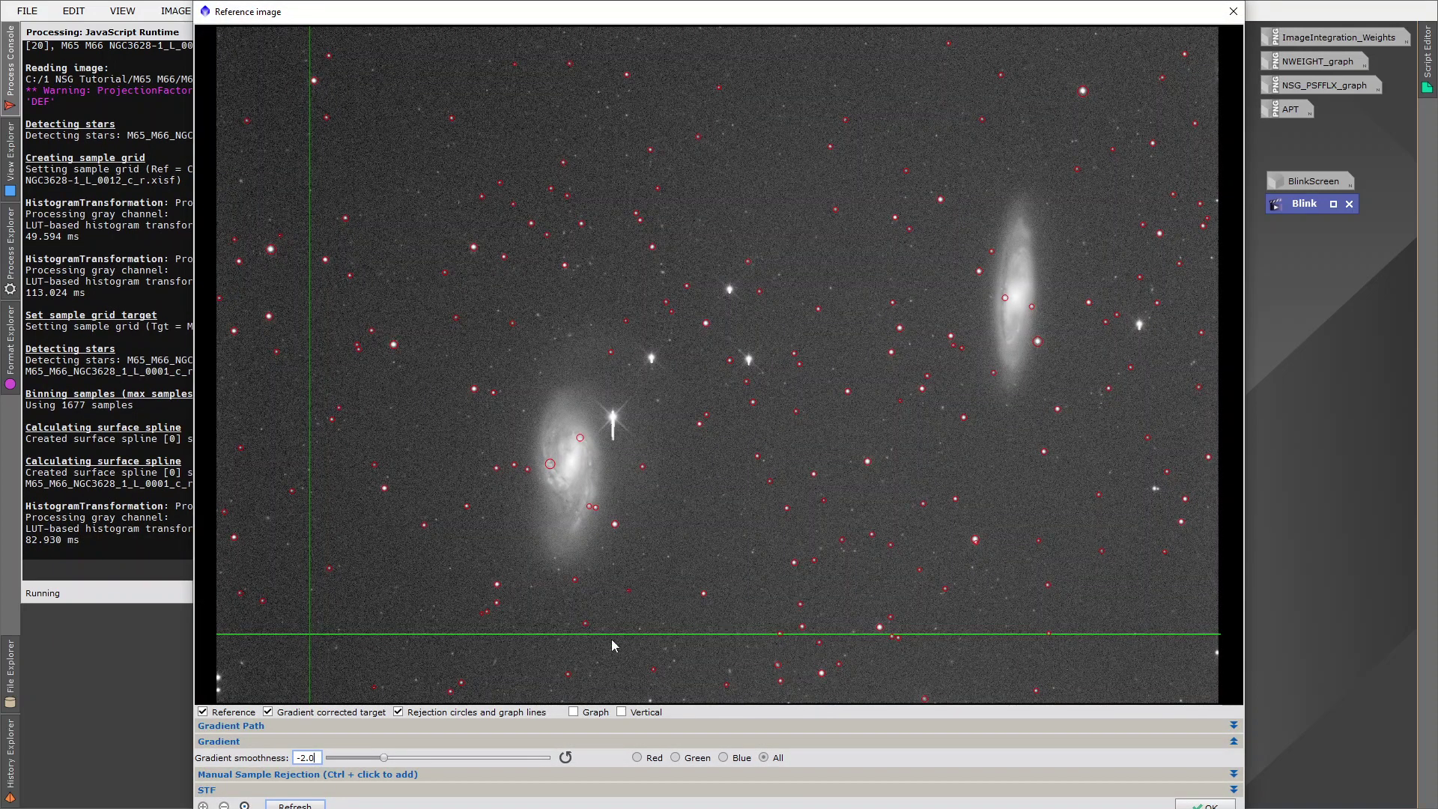
- Hide the rejection circles and graph lines, and raise gradient smoothness from -2.0 to 1.0
{"action": "left_click", "coordinate": [496, 712]}
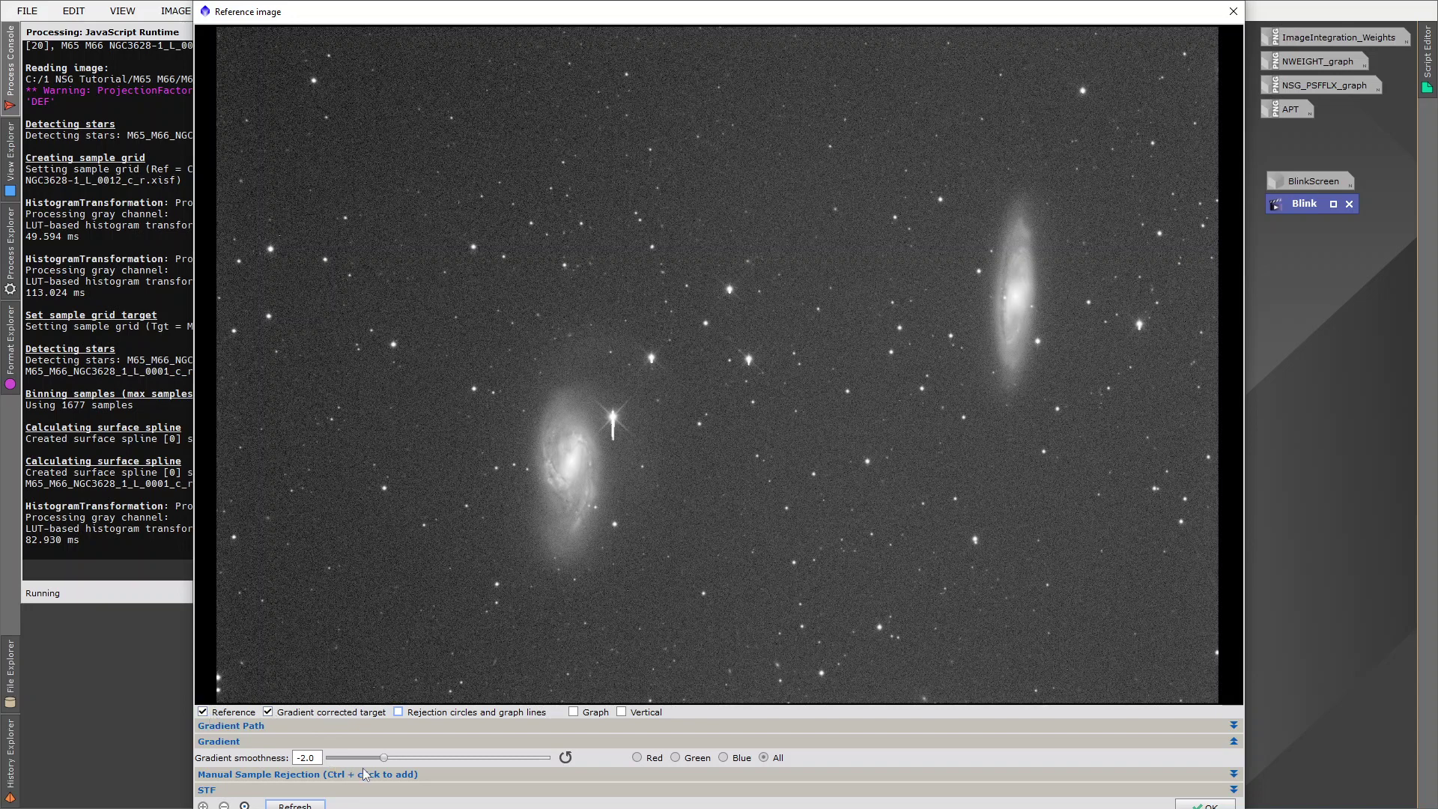
{"action": "left_click_drag", "start_coordinate": [383, 760], "coordinate": [465, 758]}
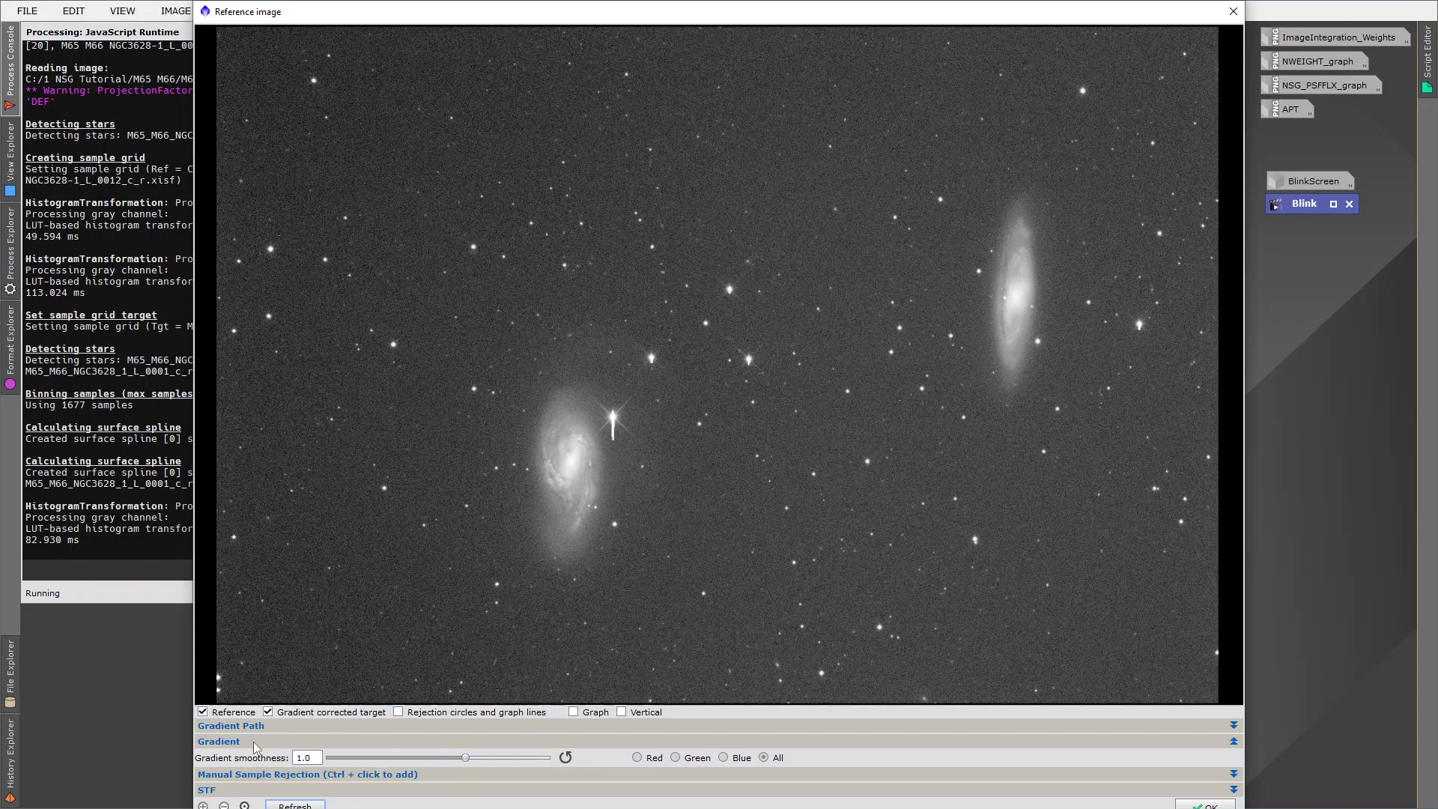
- Blink the reference against the smoothness-1.0 corrected target, ending with Reference unchecked
{"action": "left_click", "coordinate": [204, 713]}
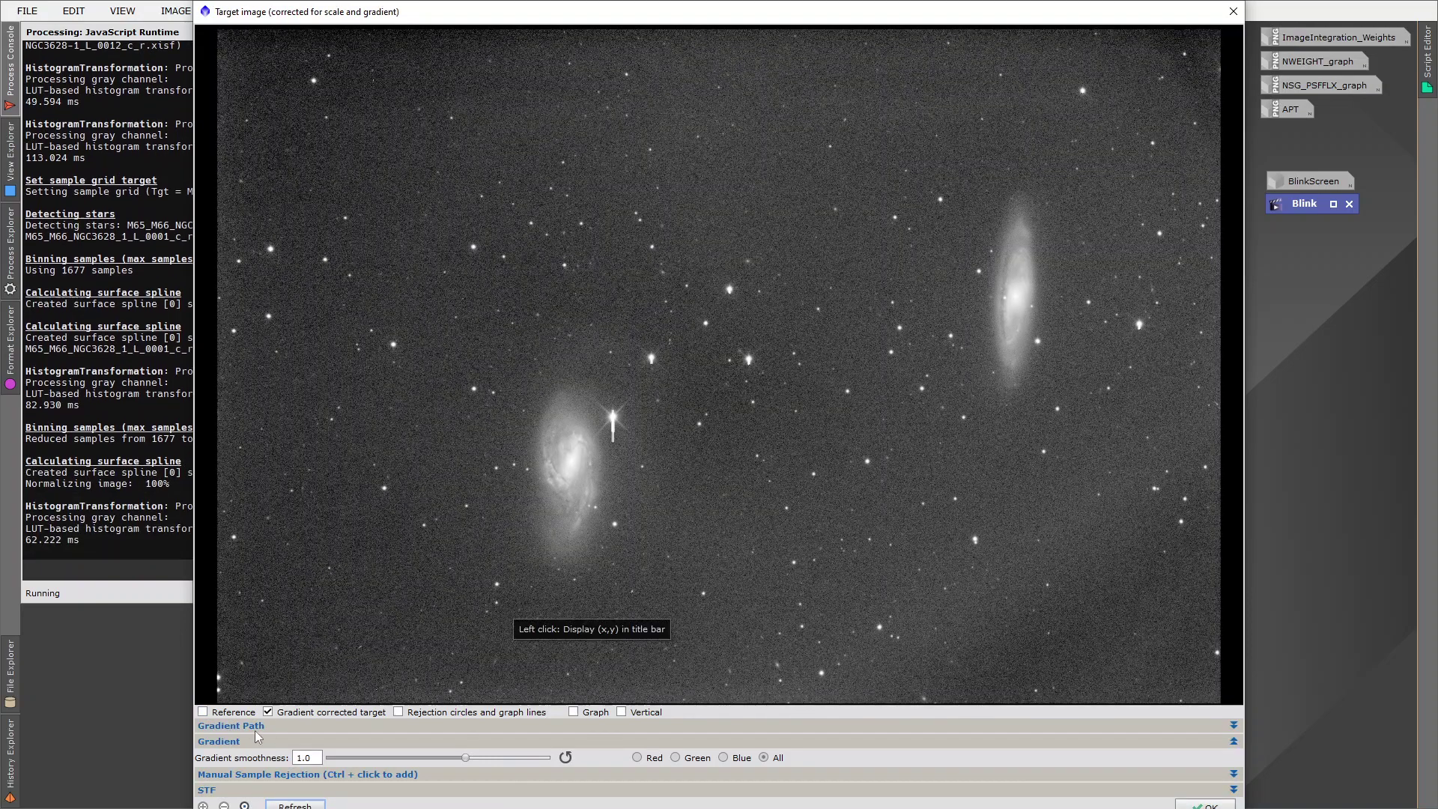
{"action": "left_click", "coordinate": [203, 713]}
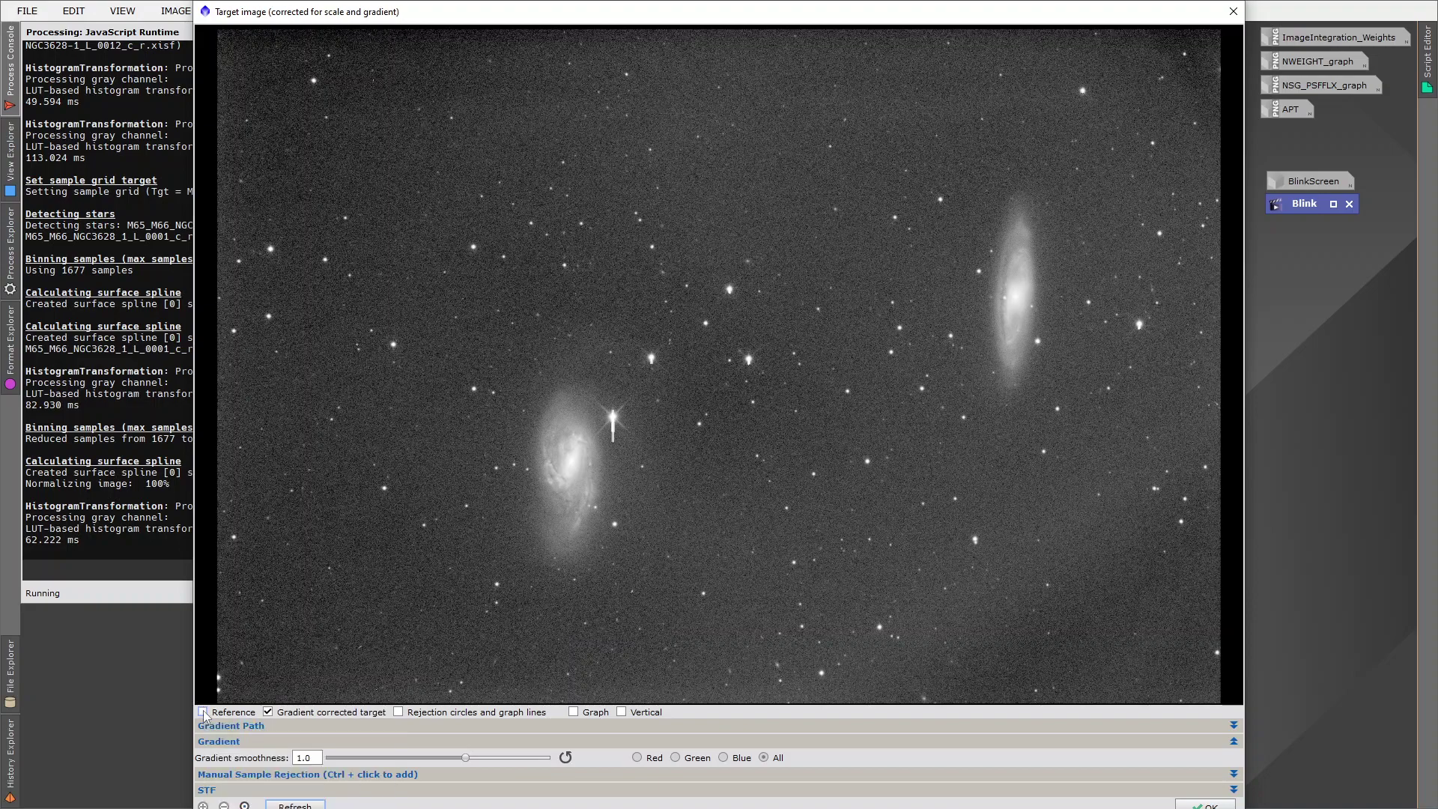
{"action": "left_click", "coordinate": [203, 713]}
{"action": "left_click", "coordinate": [203, 713]}
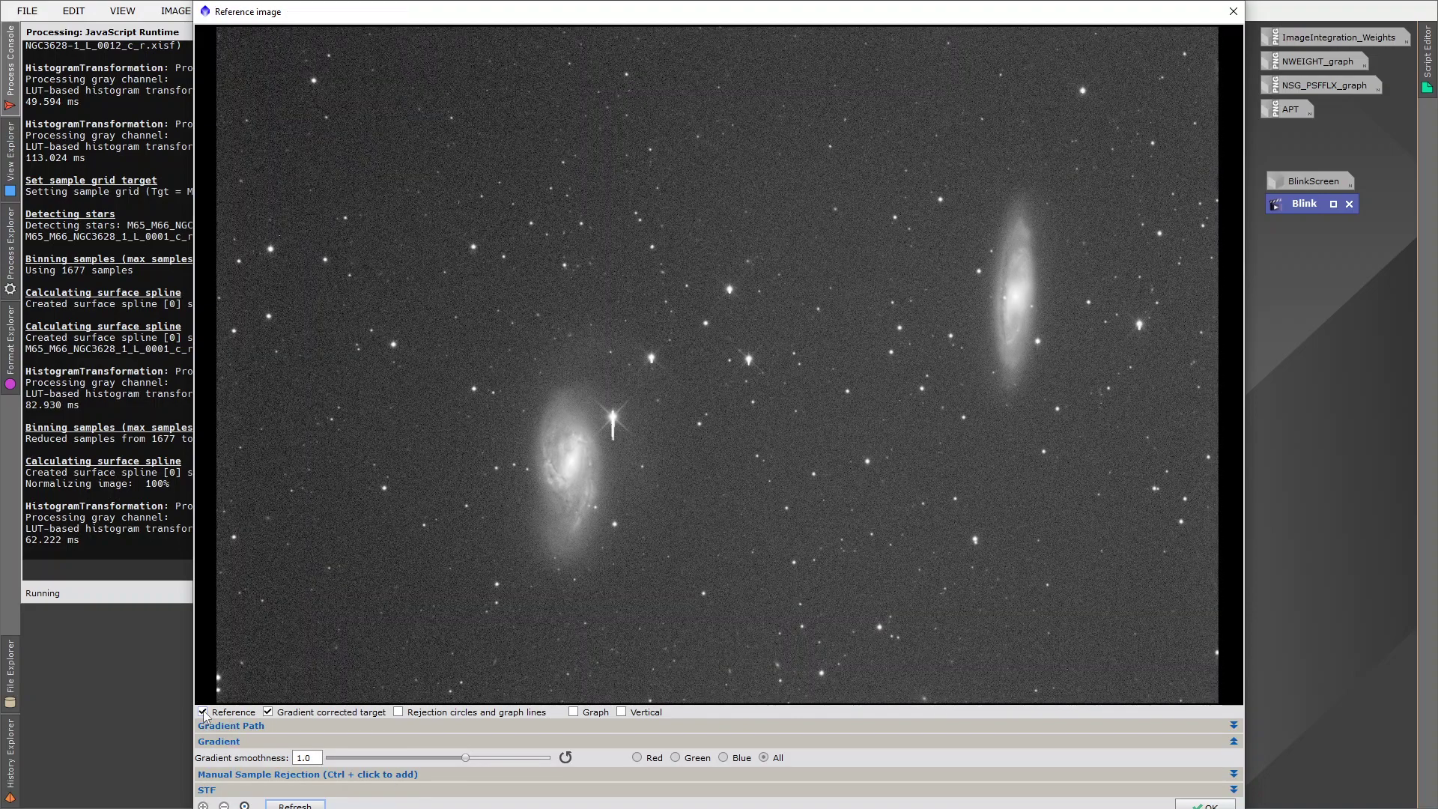
{"action": "left_click", "coordinate": [203, 713]}
{"action": "left_click", "coordinate": [203, 713]}
{"action": "left_click", "coordinate": [203, 713]}
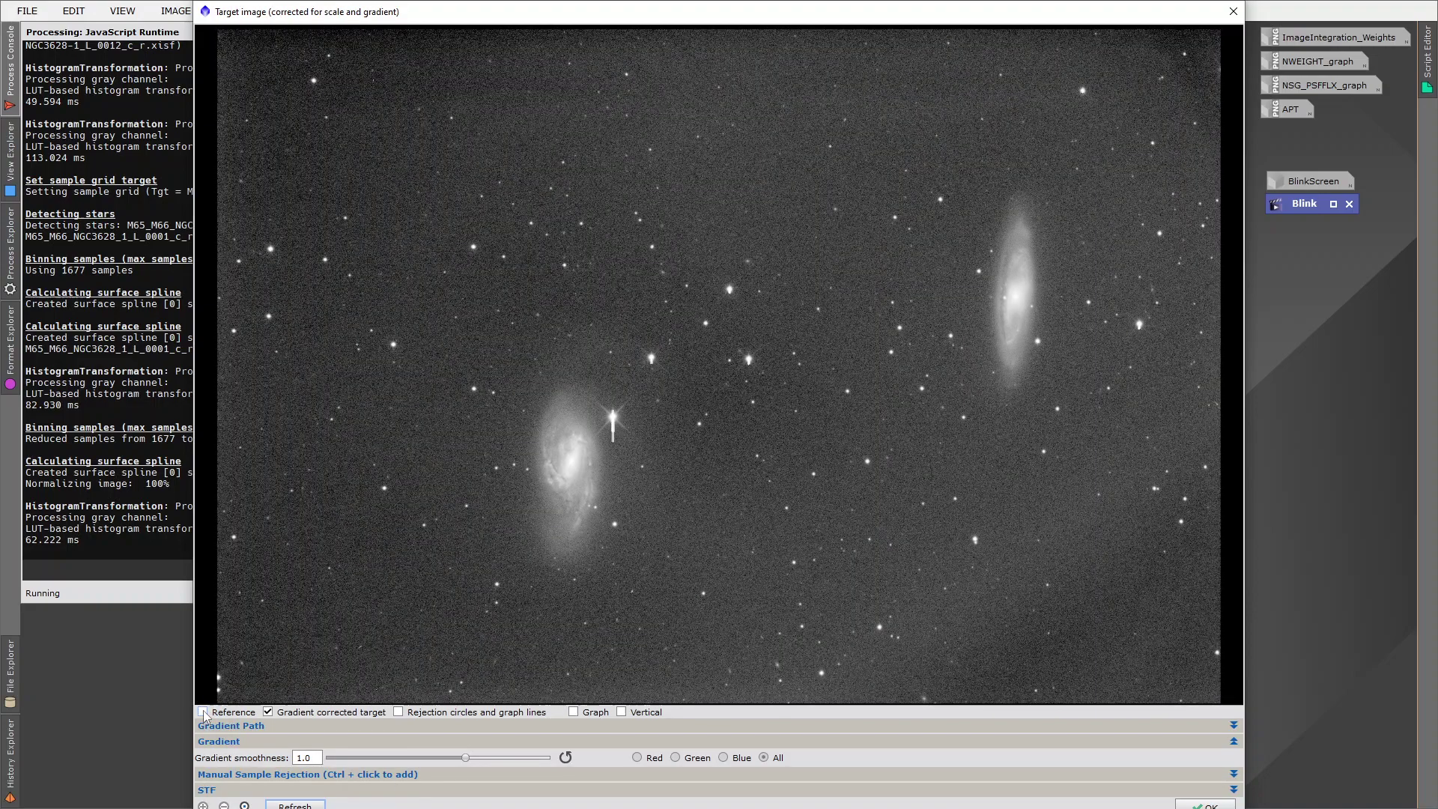
{"action": "left_click", "coordinate": [203, 713]}
{"action": "left_click", "coordinate": [203, 713]}
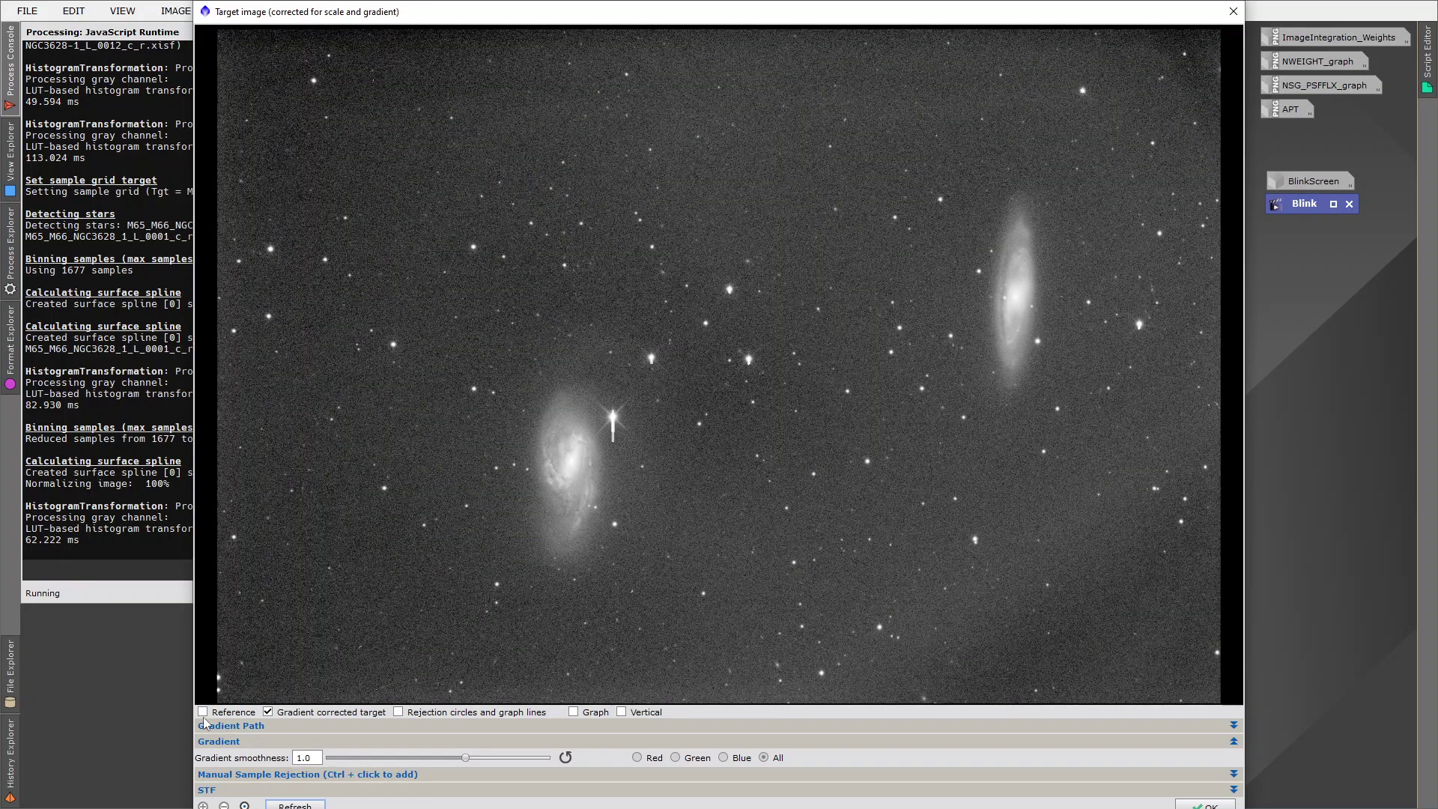
{"action": "left_click", "coordinate": [203, 713]}
{"action": "left_click", "coordinate": [203, 713]}
{"action": "left_click", "coordinate": [203, 713]}
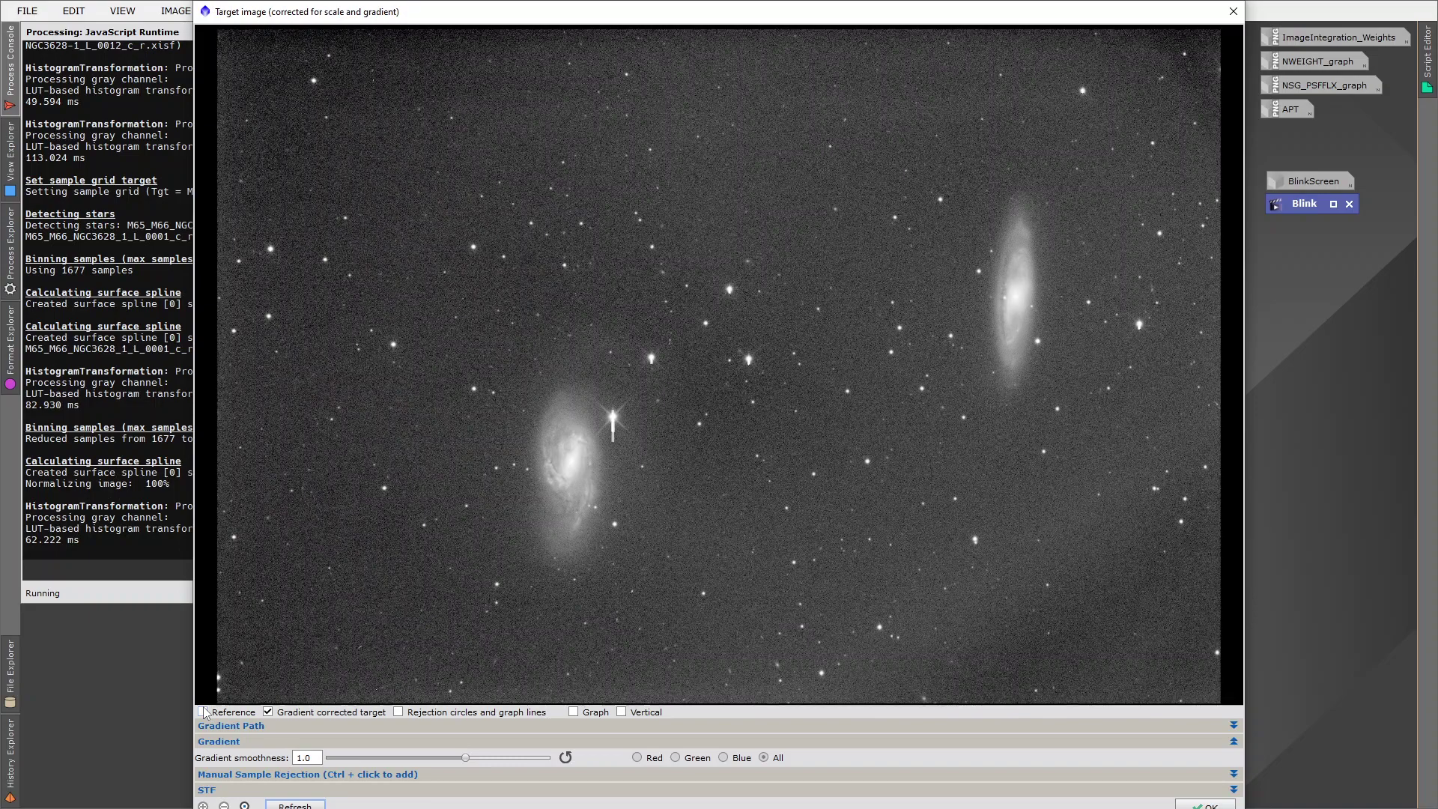
{"action": "left_click", "coordinate": [203, 713]}
{"action": "left_click", "coordinate": [203, 712]}
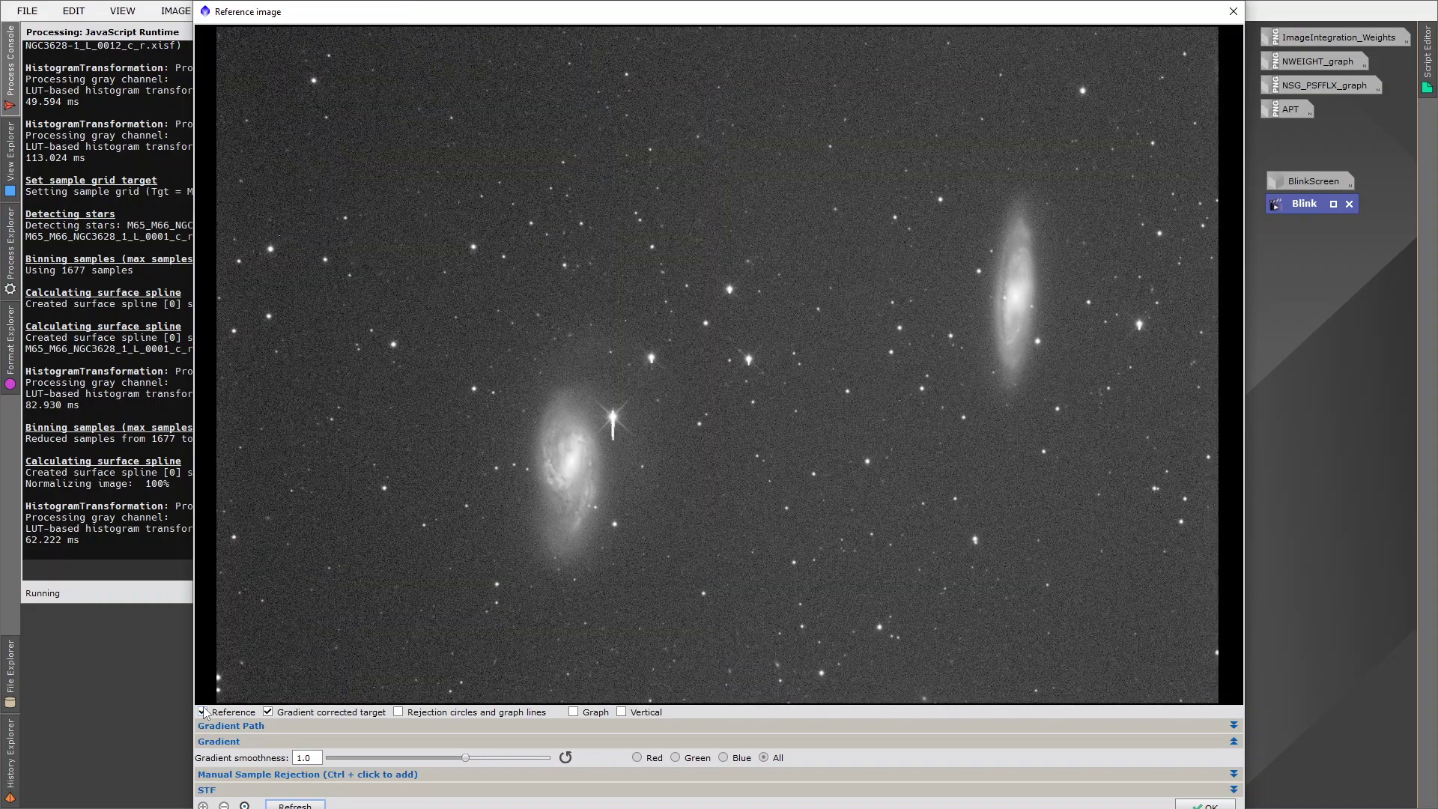
{"action": "left_click", "coordinate": [203, 713]}
{"action": "left_click", "coordinate": [203, 713]}
- Compare the target with and without gradient correction, ending on the corrected target
{"action": "left_click", "coordinate": [203, 713]}
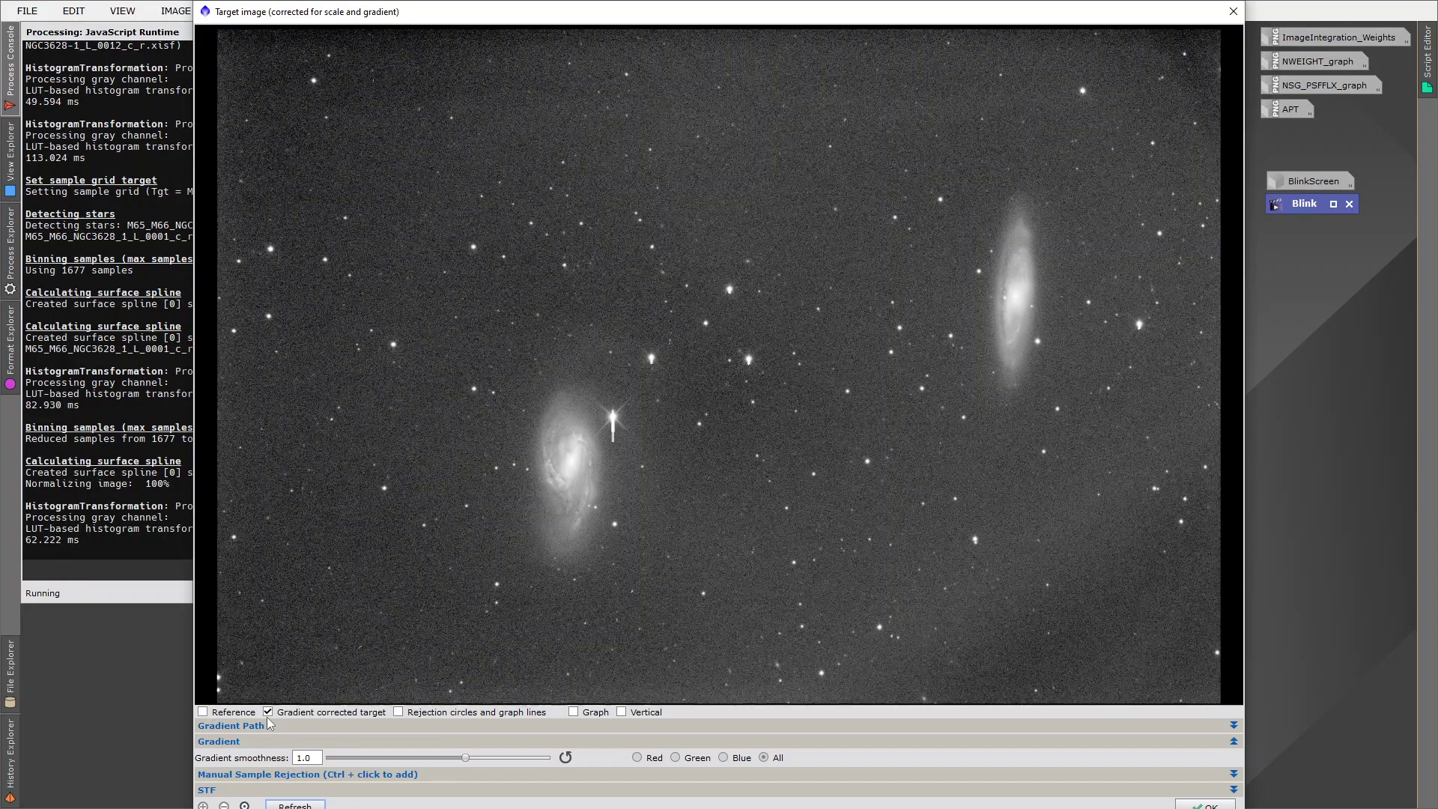
{"action": "left_click", "coordinate": [268, 713]}
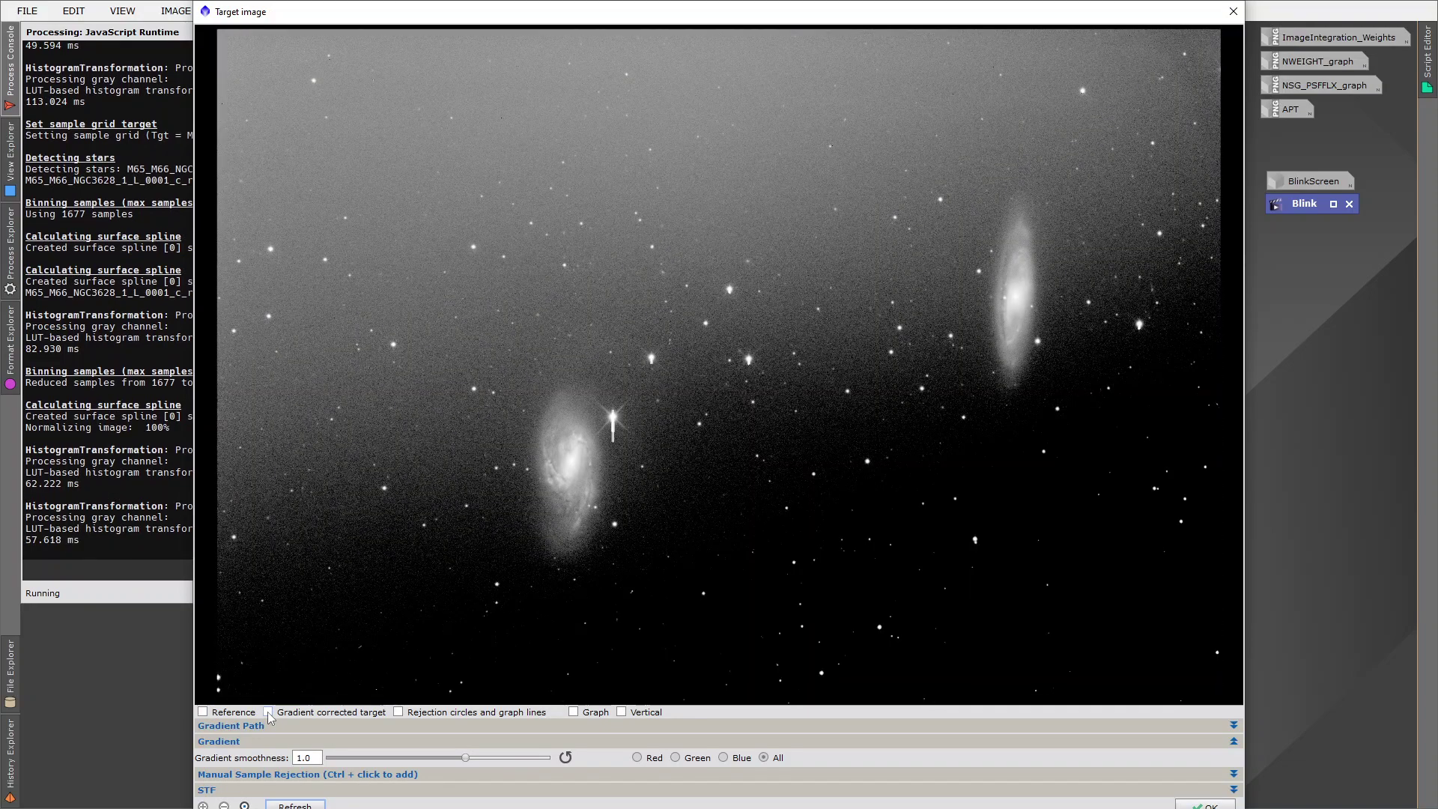
{"action": "left_click", "coordinate": [268, 712]}
{"action": "left_click", "coordinate": [268, 713]}
{"action": "left_click", "coordinate": [268, 713]}
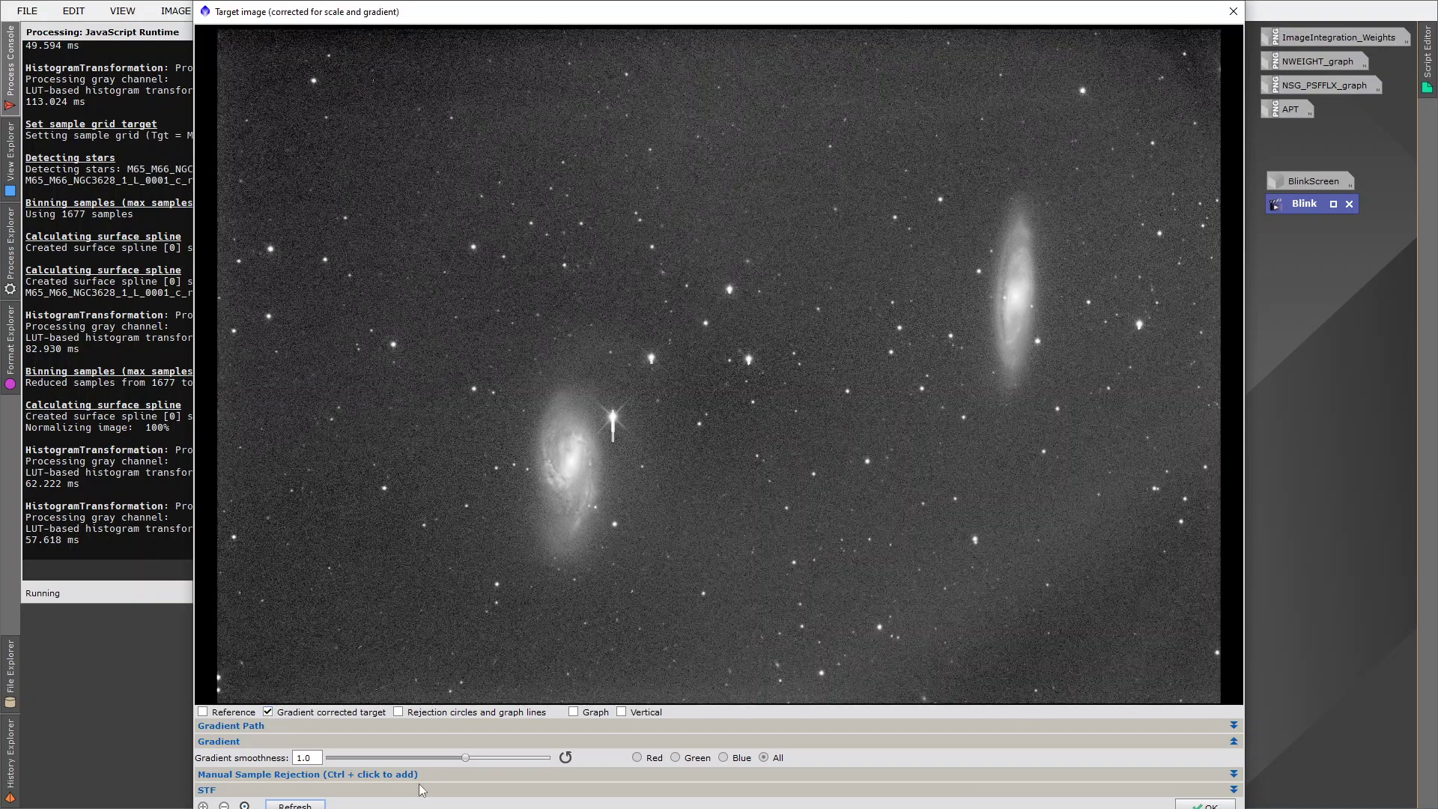
- Reset gradient smoothness to -2.0 and blink the reference against the corrected target
{"action": "left_click", "coordinate": [567, 758]}
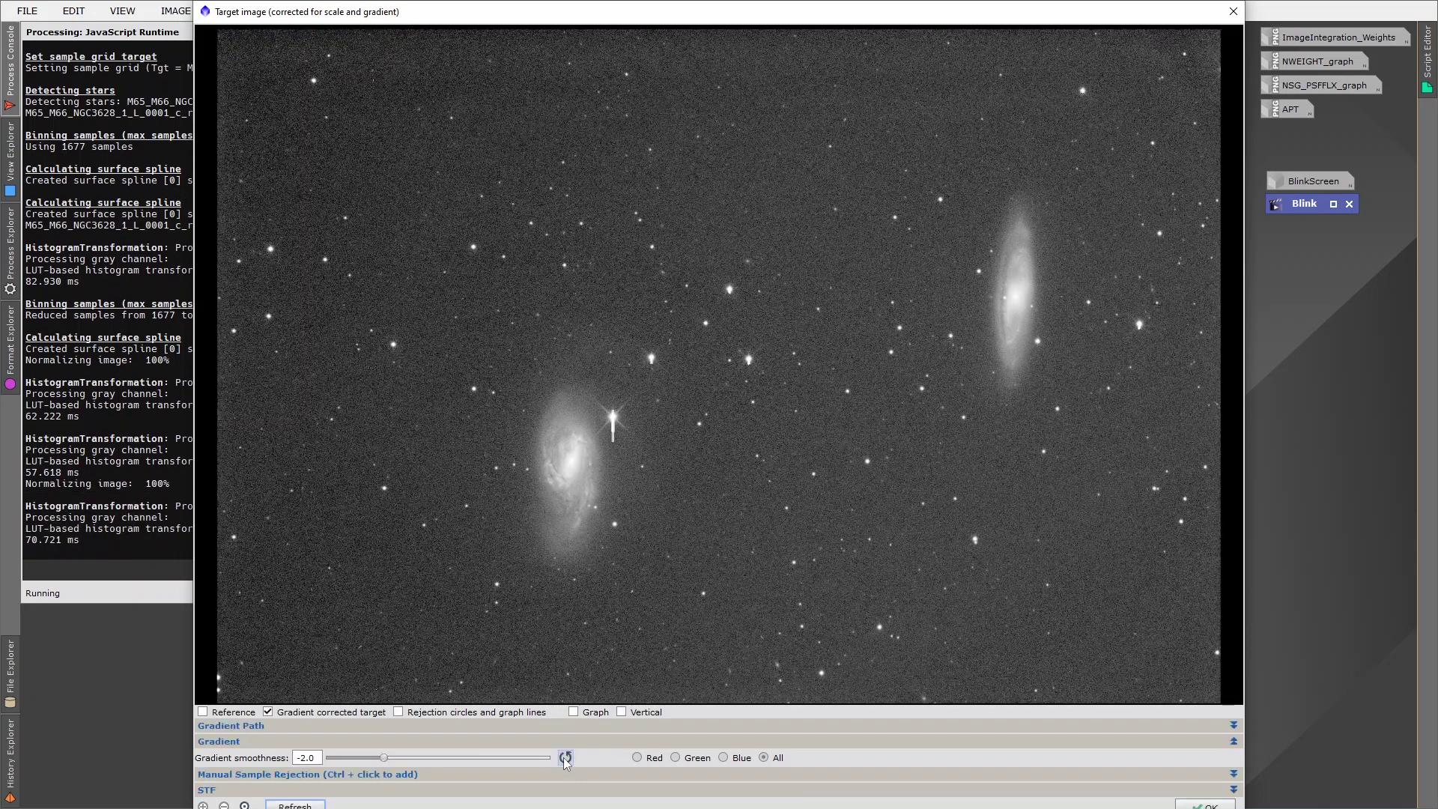
{"action": "left_click", "coordinate": [203, 712]}
{"action": "left_click", "coordinate": [203, 712]}
{"action": "left_click", "coordinate": [203, 712]}
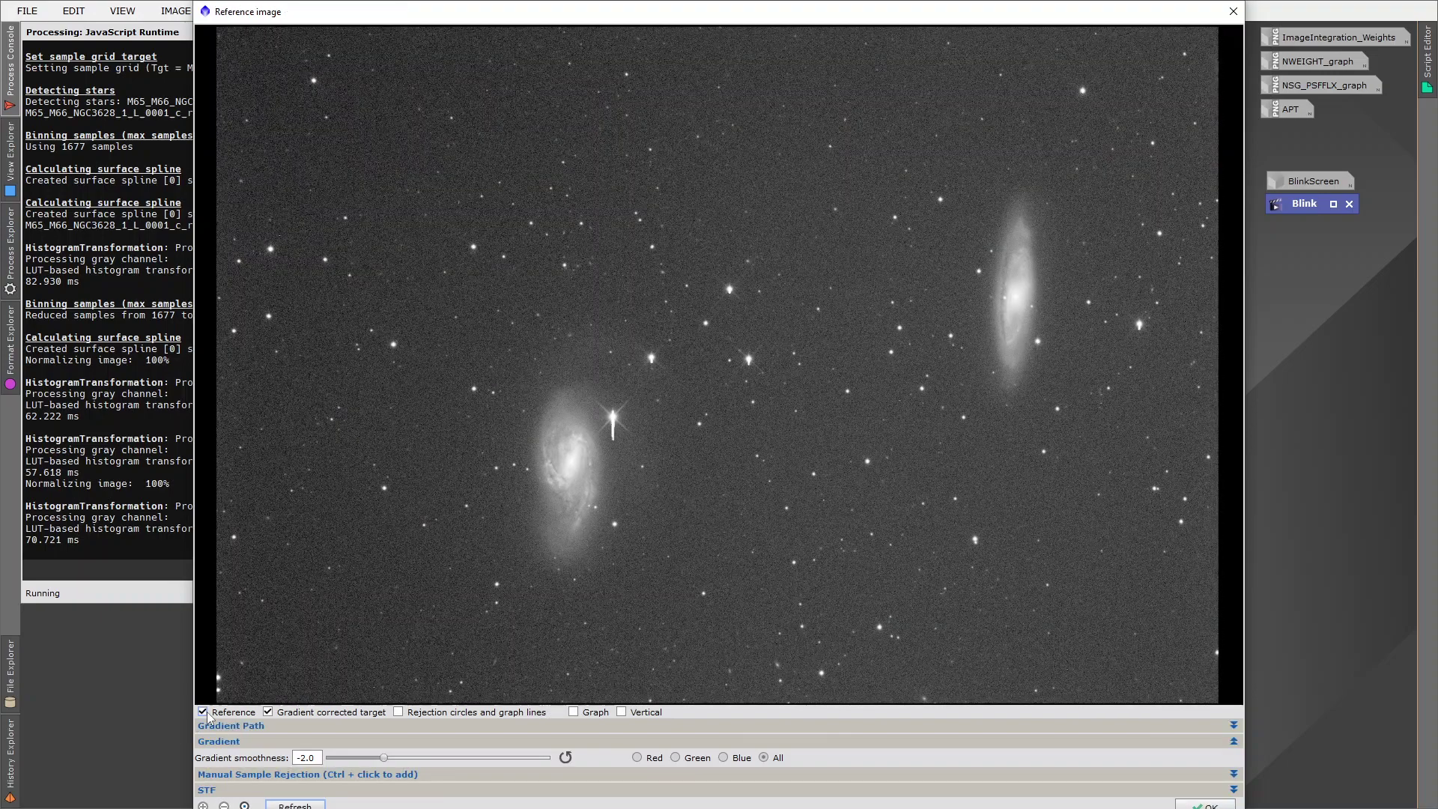
{"action": "left_click", "coordinate": [203, 713]}
{"action": "left_click", "coordinate": [203, 712]}
{"action": "left_click", "coordinate": [203, 713]}
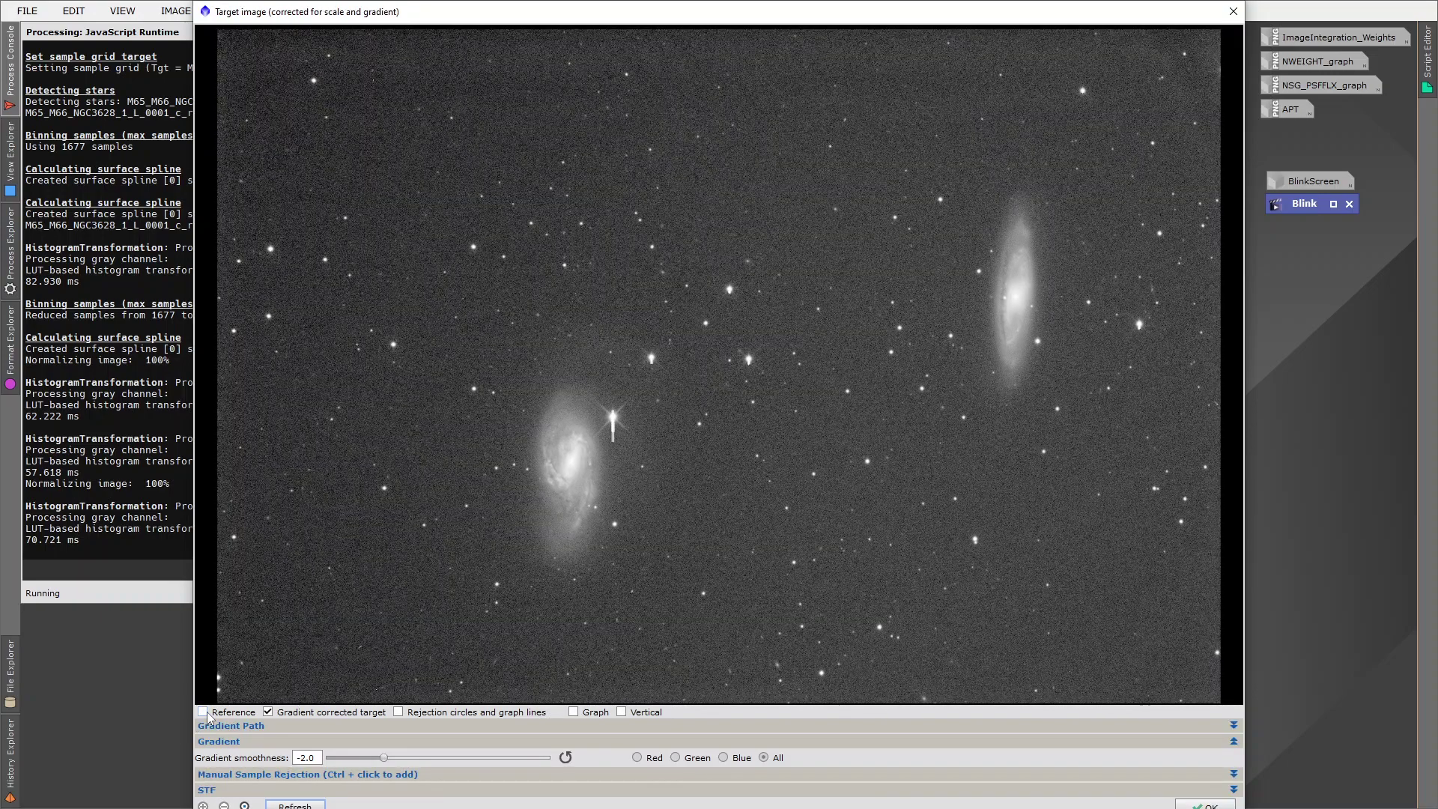
{"action": "left_click", "coordinate": [203, 712]}
{"action": "left_click", "coordinate": [203, 712]}
- Drag gradient smoothness down to -3.0 and blink the corrected target against the reference
{"action": "left_click_drag", "start_coordinate": [384, 758], "coordinate": [357, 760]}
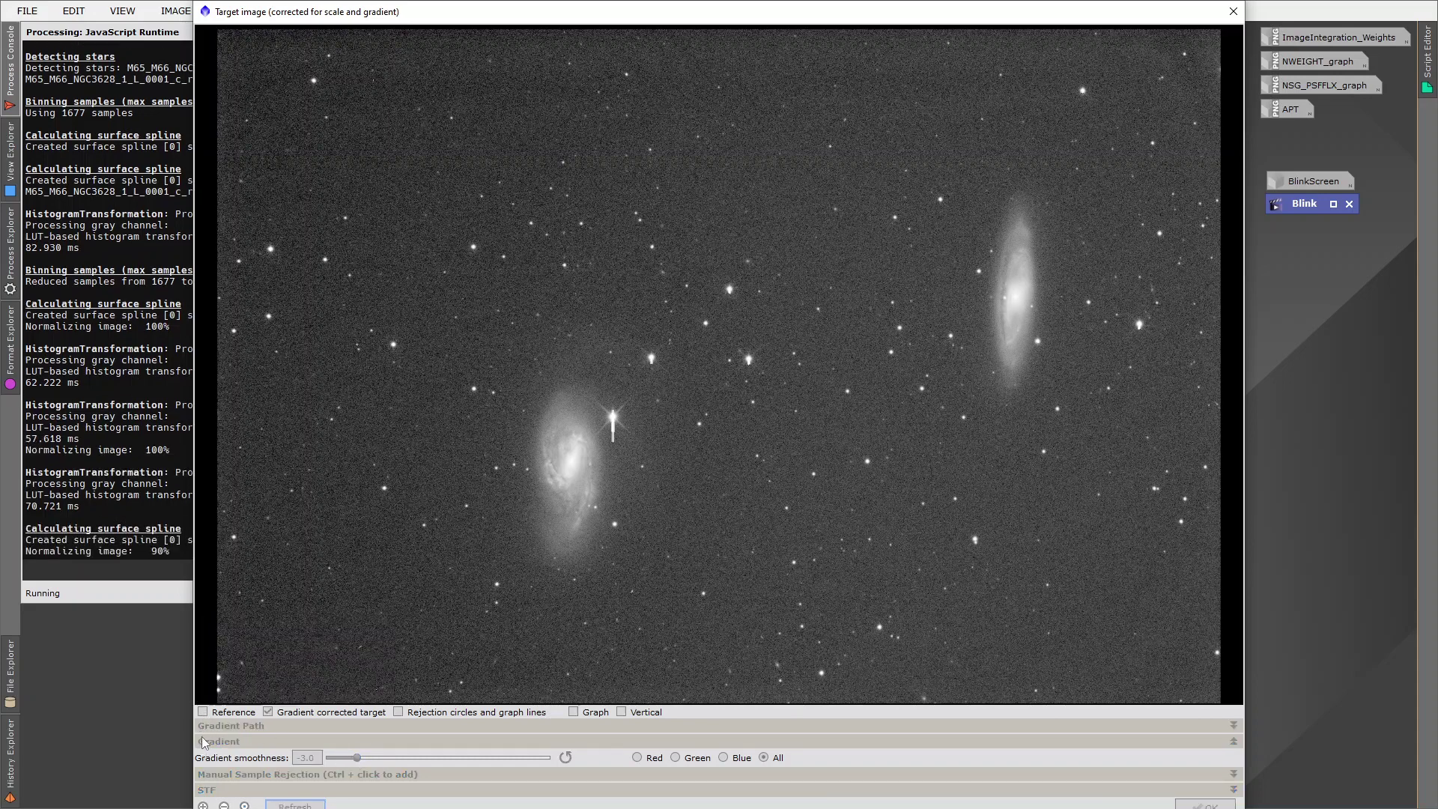
{"action": "left_click", "coordinate": [203, 713]}
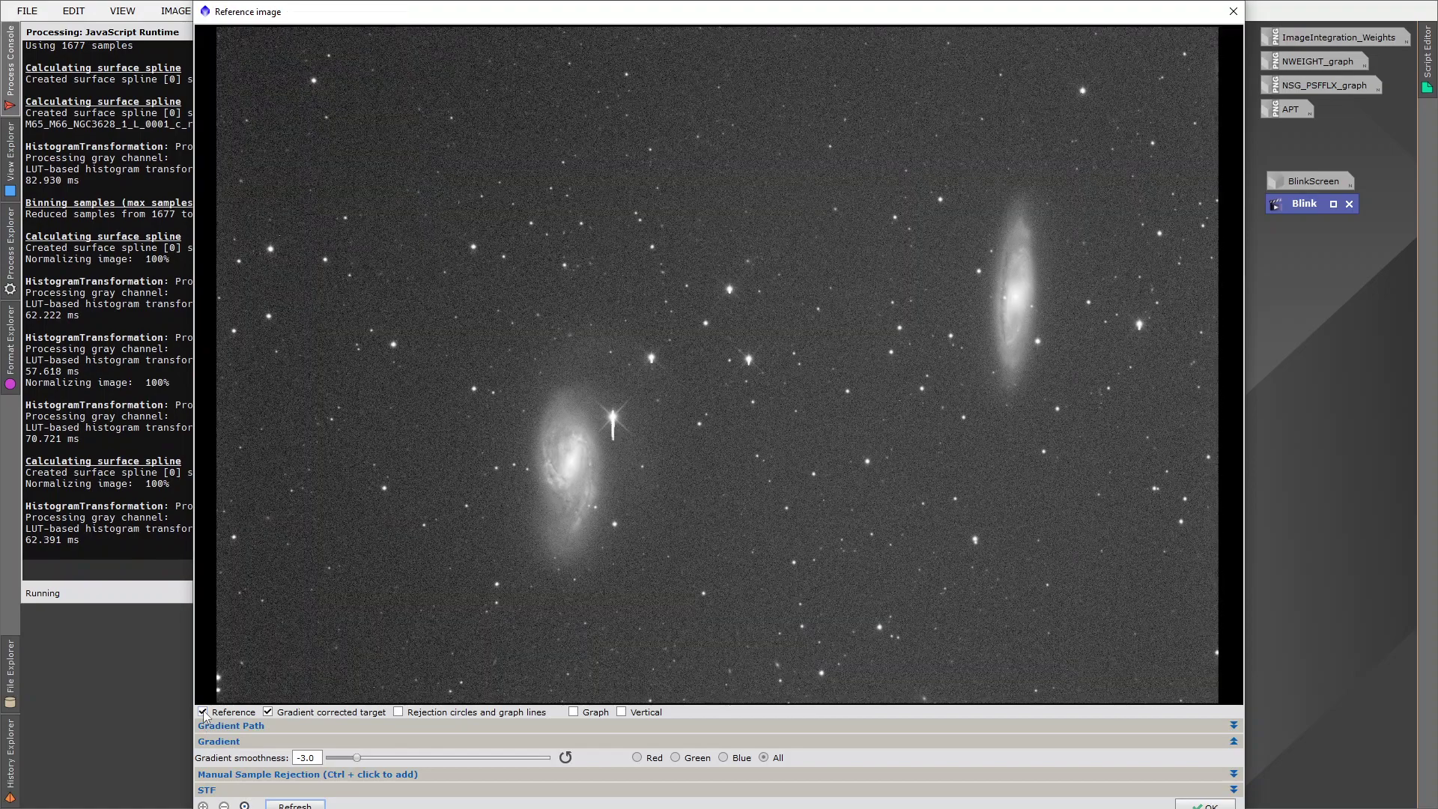
{"action": "left_click", "coordinate": [204, 713]}
{"action": "left_click", "coordinate": [203, 713]}
{"action": "left_click", "coordinate": [204, 713]}
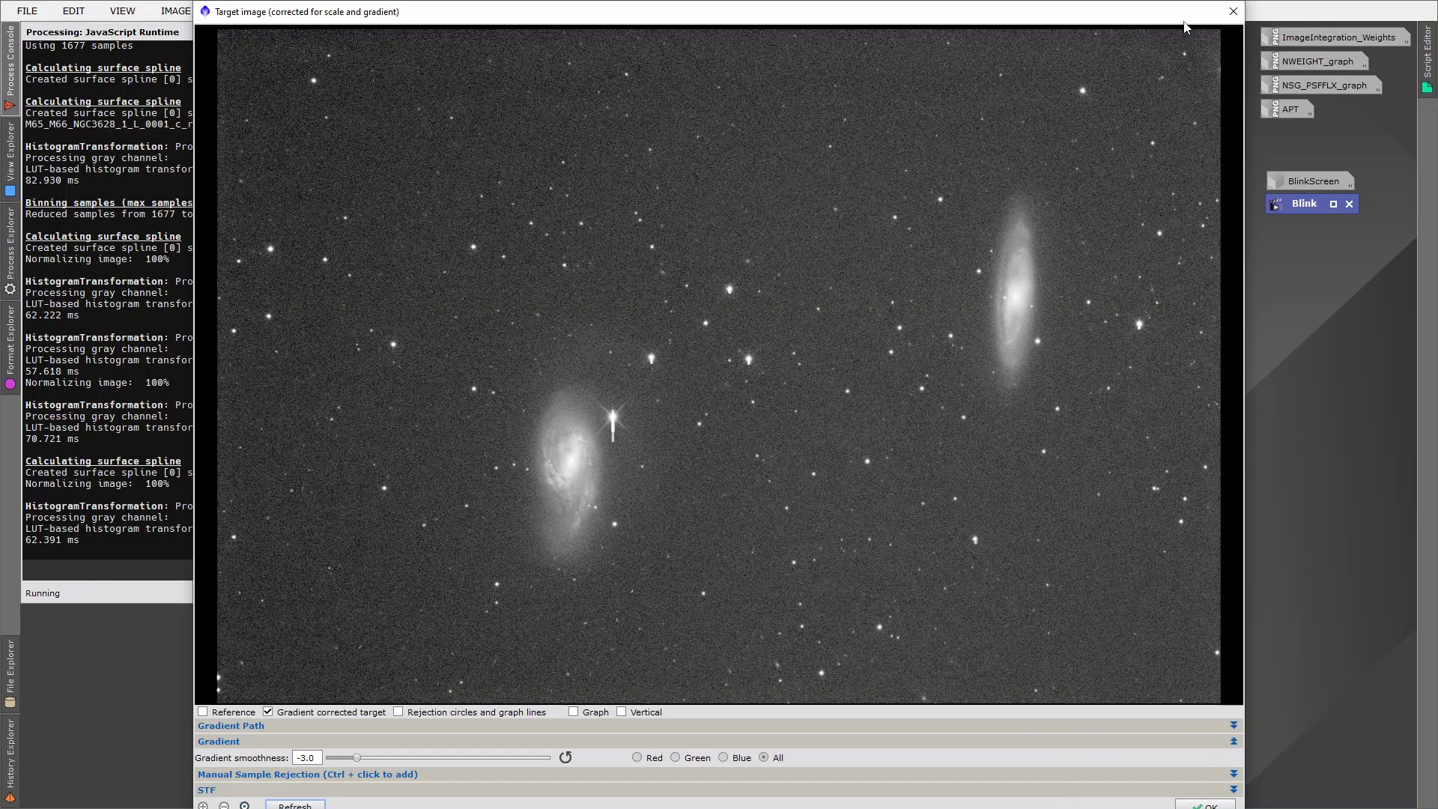
- Close the Target image preview to return to the NormalizeScaleGradient dialog at smoothness -3.0
{"action": "left_click", "coordinate": [1233, 13]}
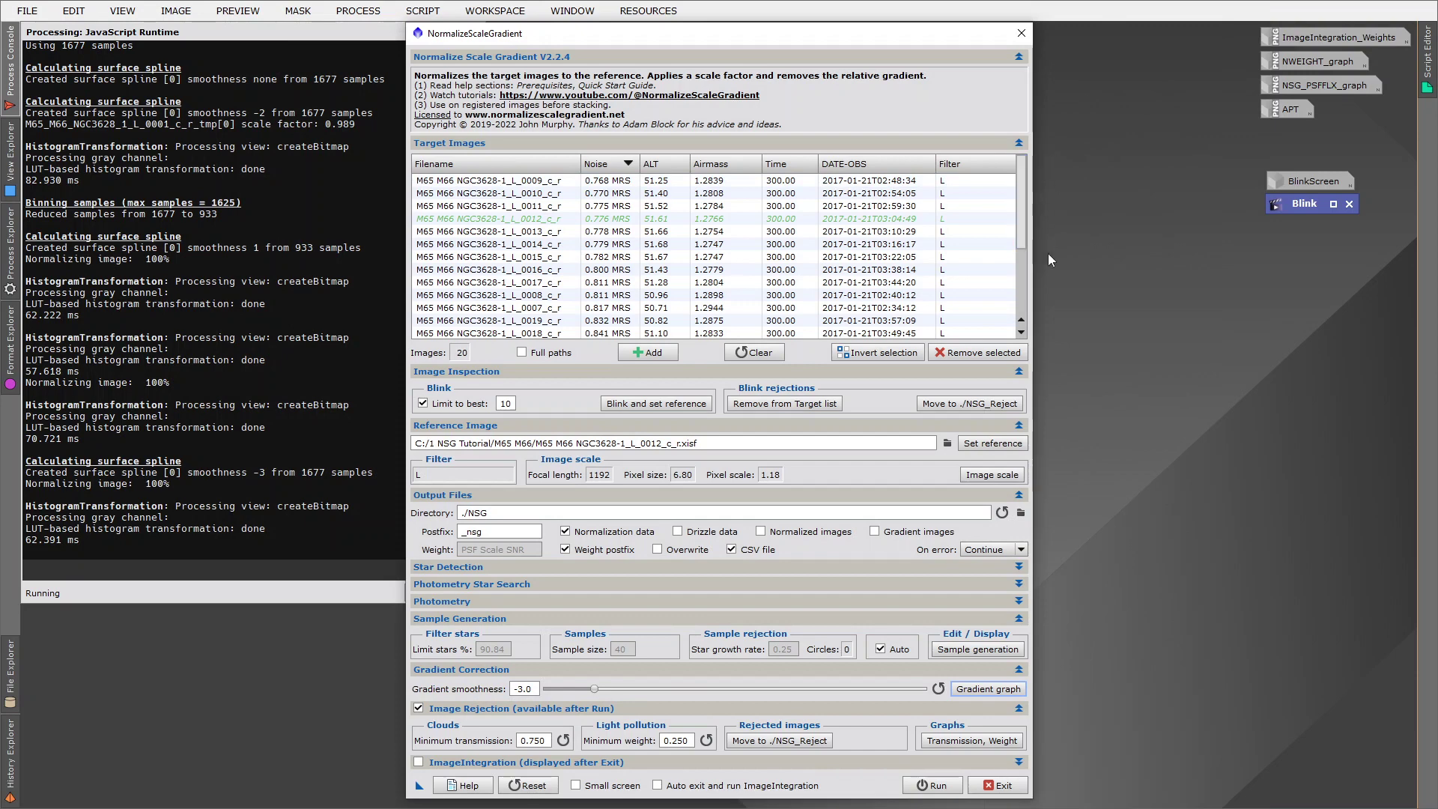